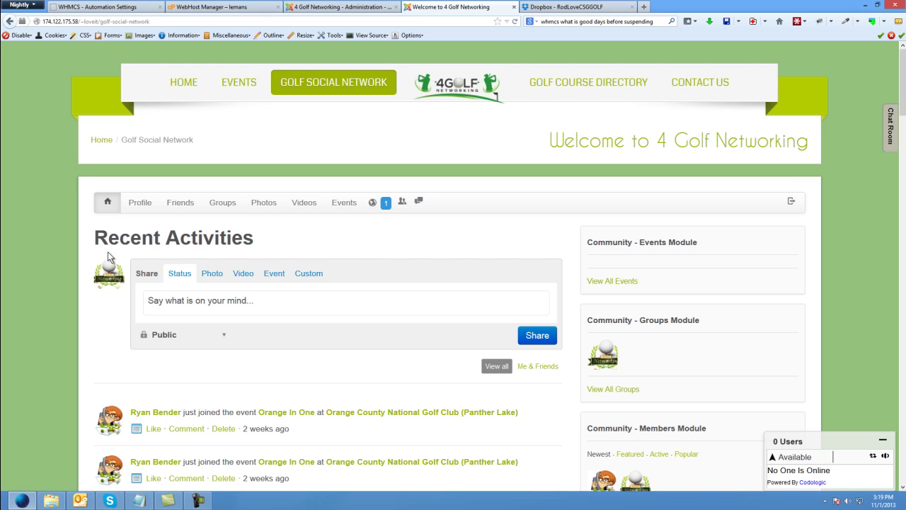
Open the form for creating a new group in the golf social network.
scroll(58, 258, "down", 2)
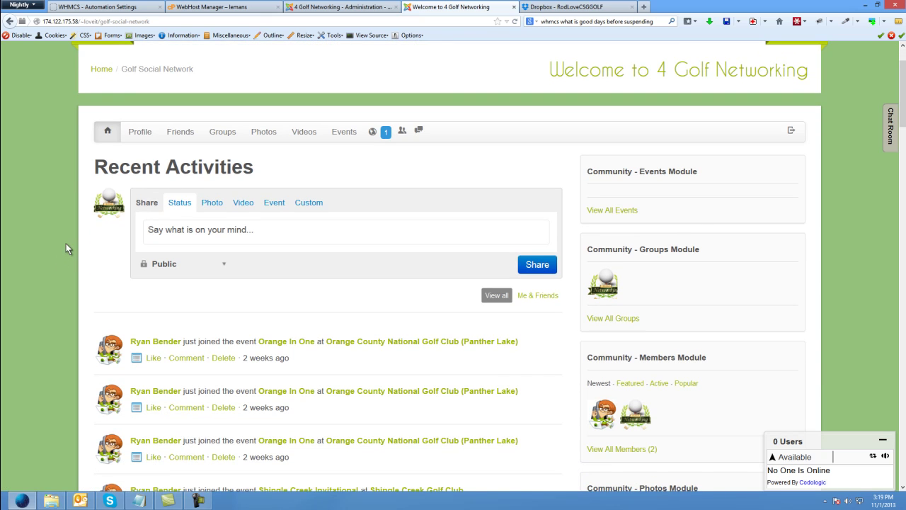
scroll(67, 246, "up", 2)
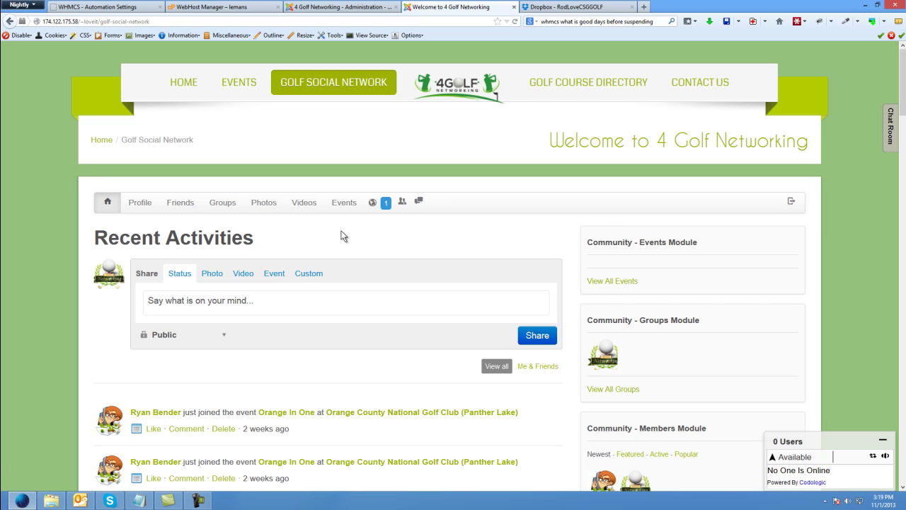
left_click(223, 207)
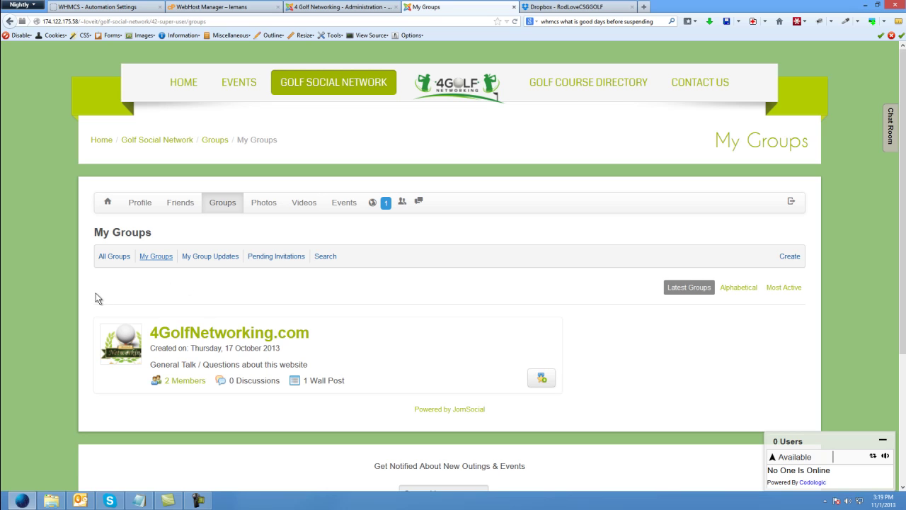
left_click(789, 256)
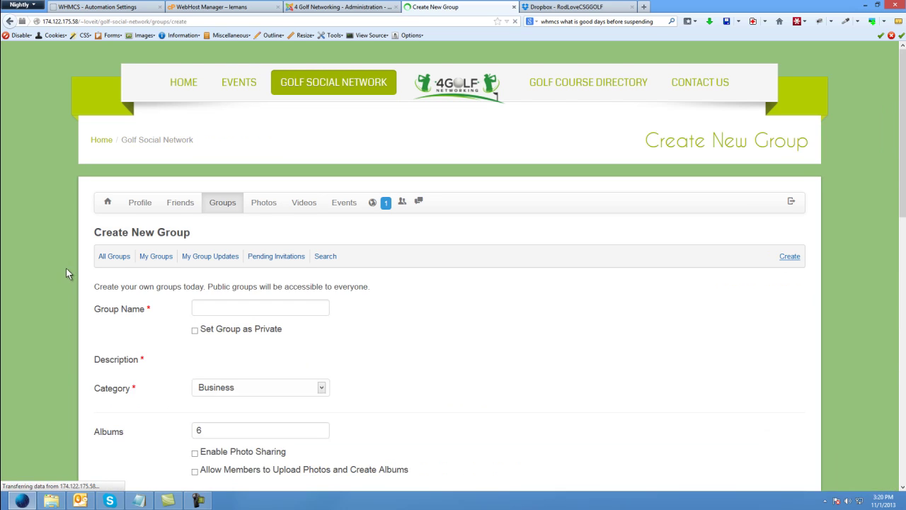
Enter "Central Florida Ball Strikers" as both the group name and the group description.
left_click(232, 312)
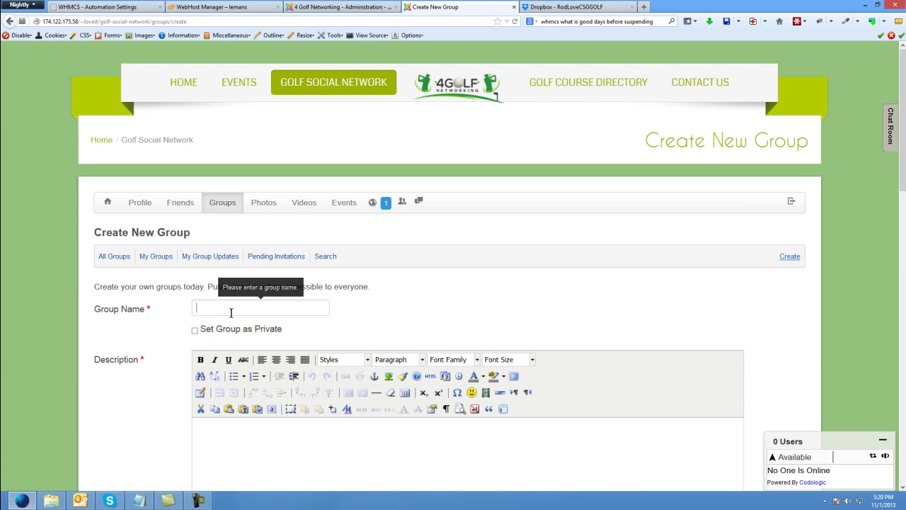
type("Central Florida Ball Strikers")
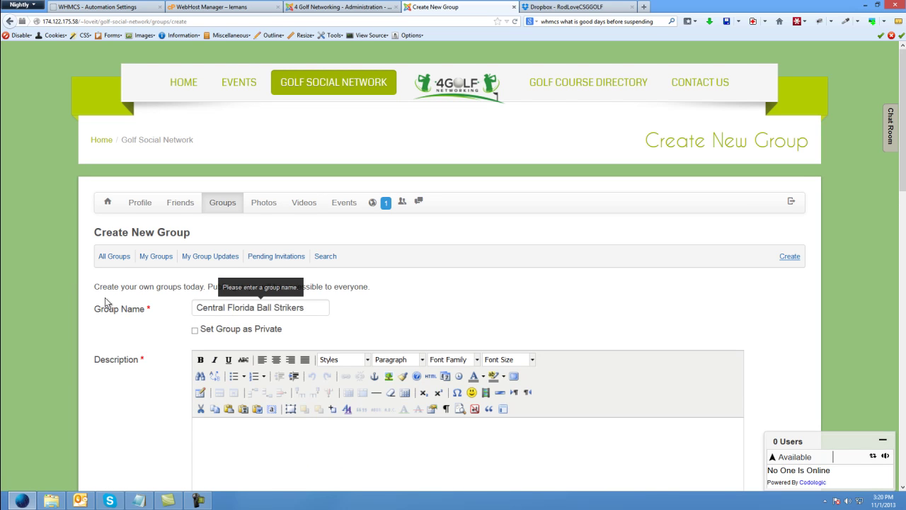
scroll(105, 298, "down", 3)
left_click(262, 289)
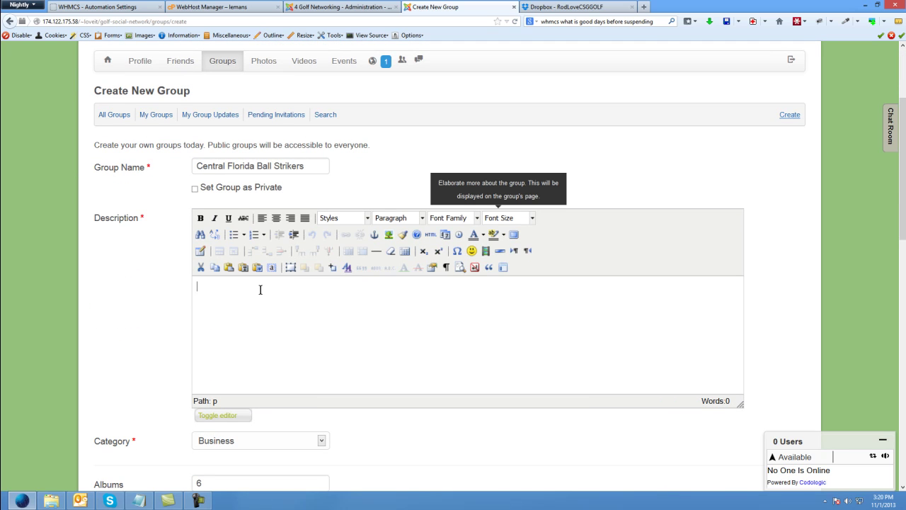
type("Central Florida Ball Strikers")
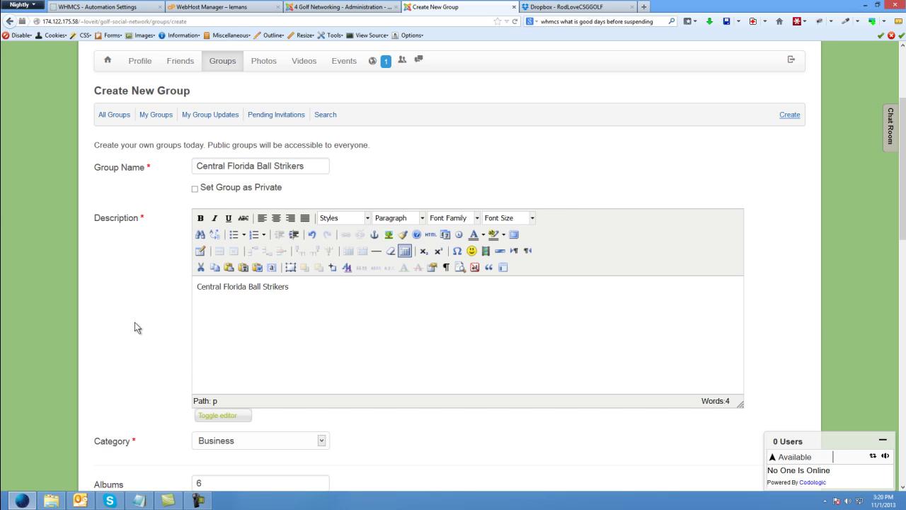
Set the group's category to Orlando Florida.
scroll(134, 322, "down", 5)
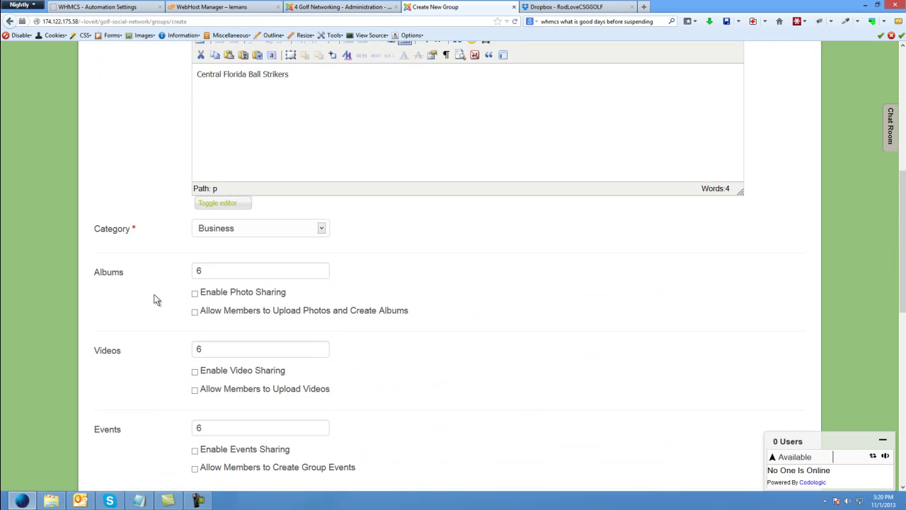
left_click(219, 230)
left_click(224, 252)
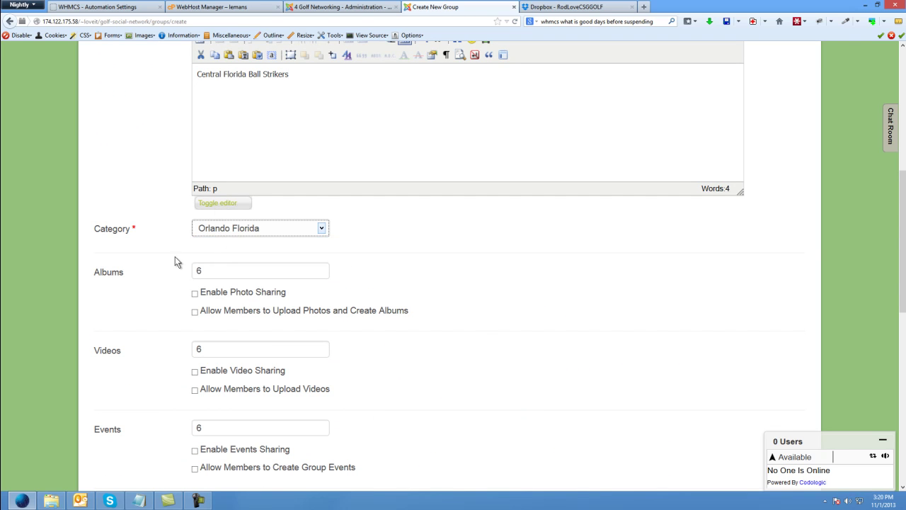
left_click(215, 230)
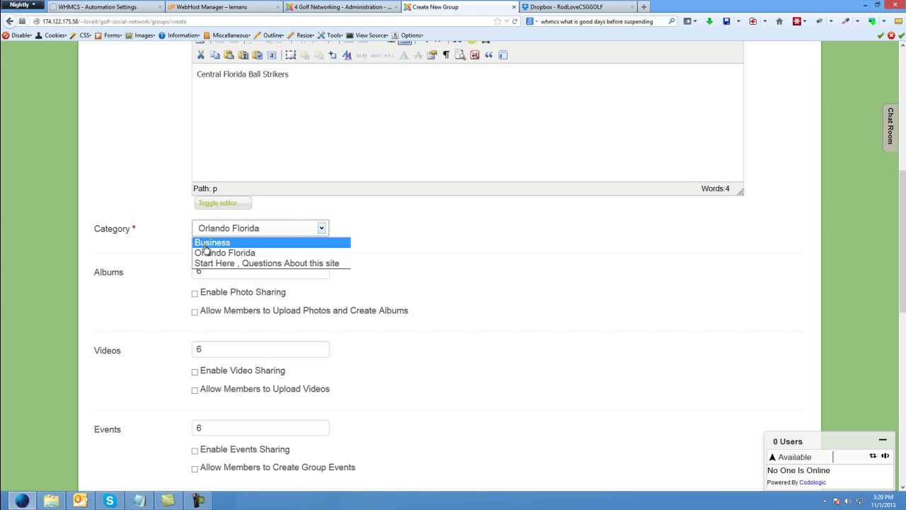
left_click(155, 240)
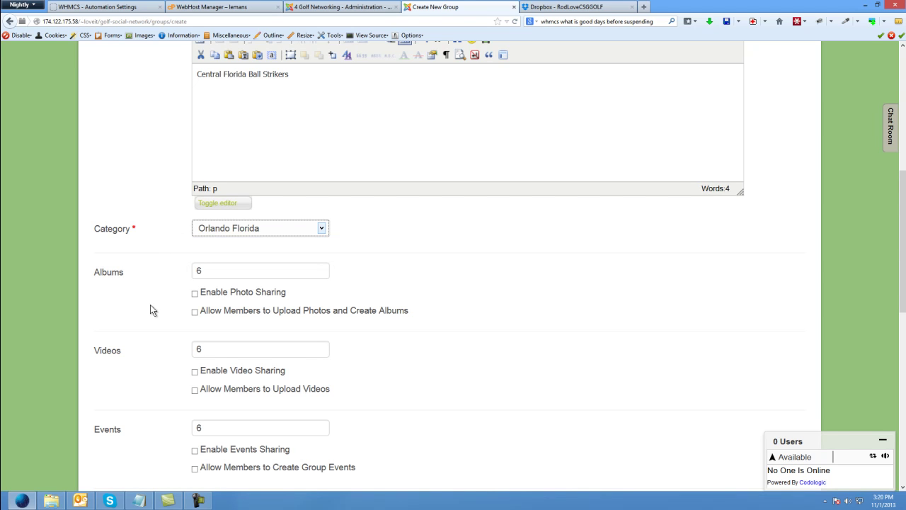
Enable photo sharing with member photo uploads and album creation for the group, and enable video sharing.
scroll(151, 308, "down", 2)
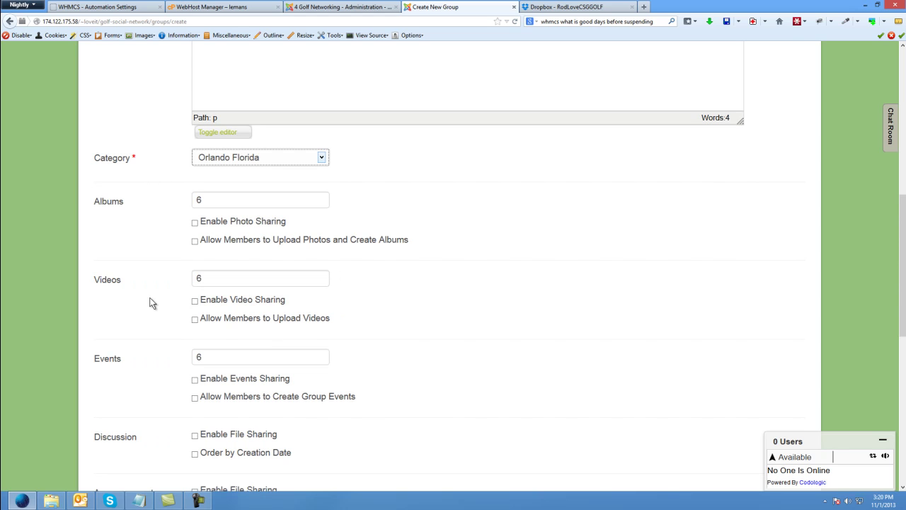
scroll(150, 303, "down", 2)
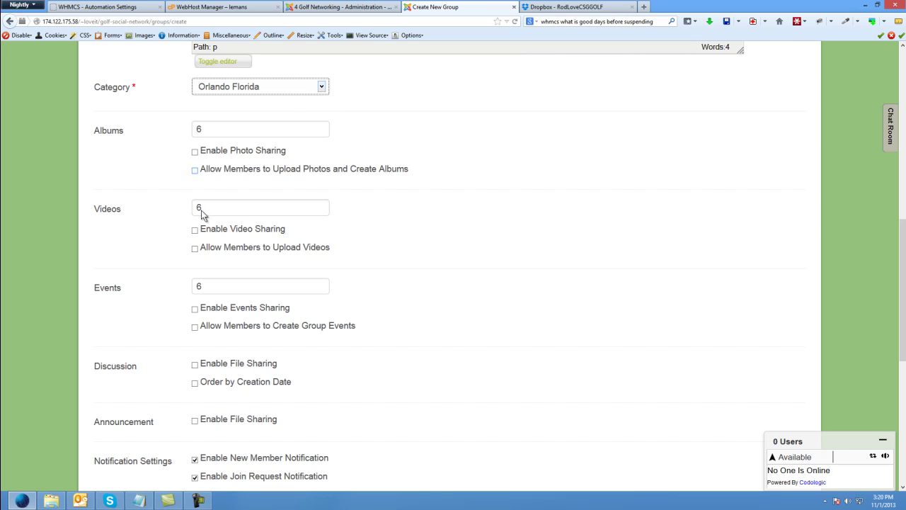
scroll(244, 297, "down", 2)
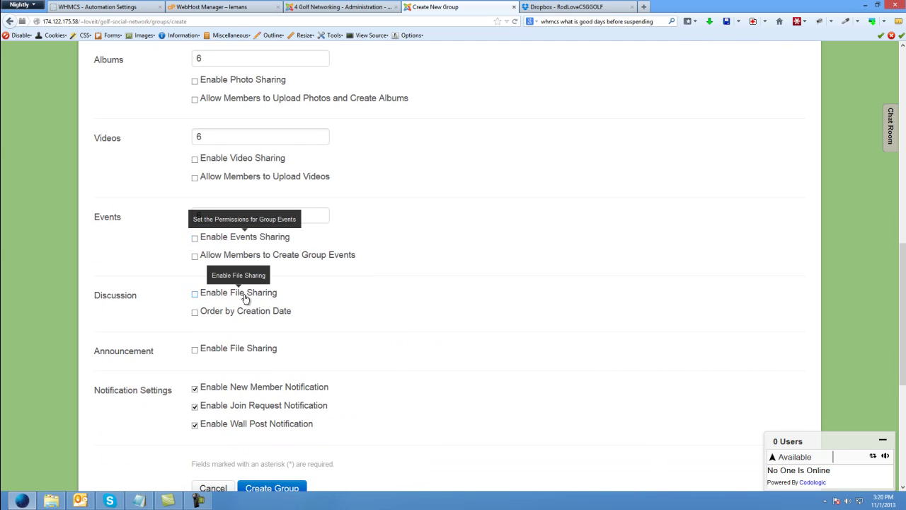
scroll(169, 196, "up", 4)
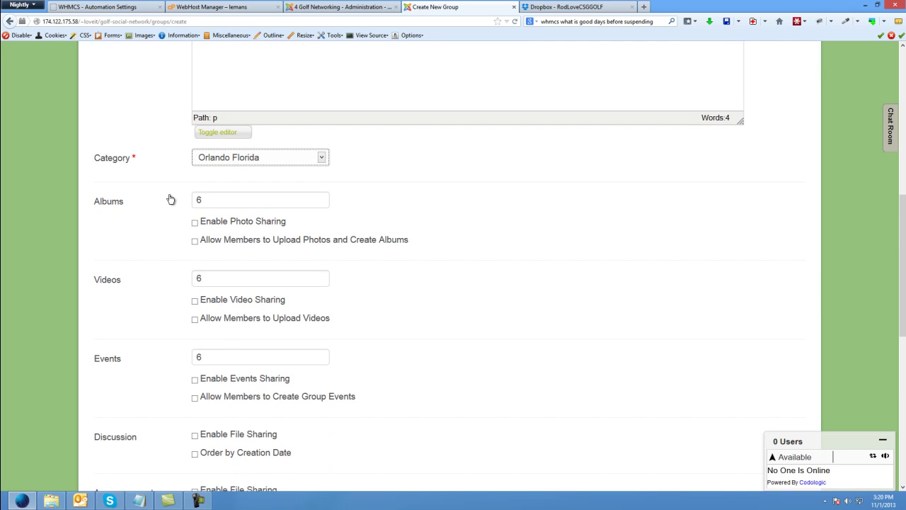
left_click(194, 222)
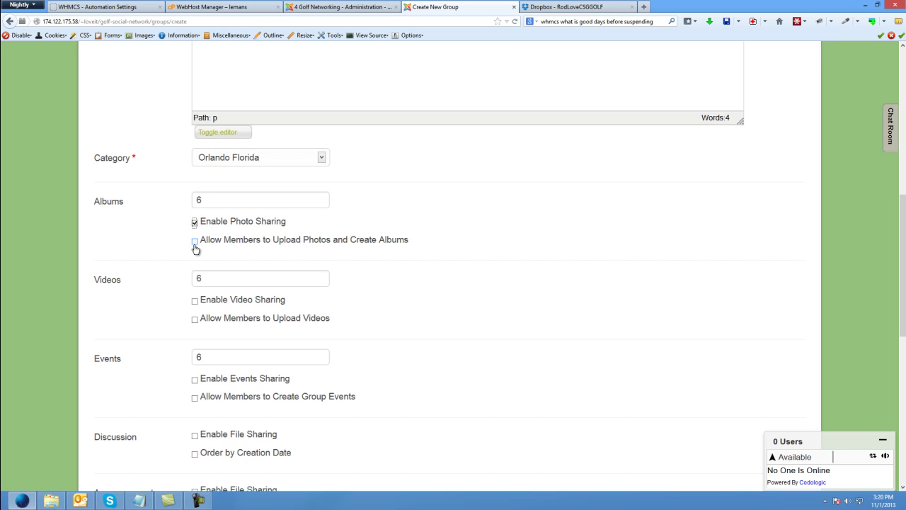
left_click(195, 245)
scroll(169, 277, "down", 2)
left_click(195, 232)
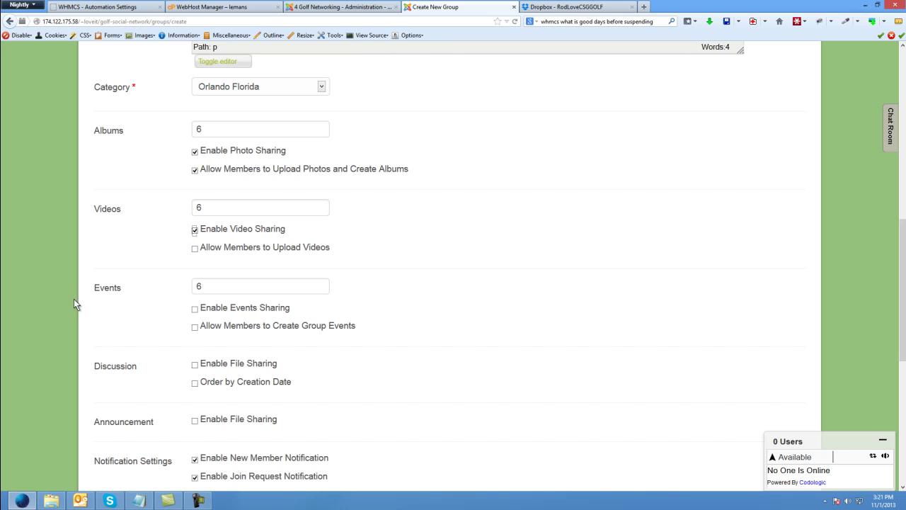
Enable events sharing for the group and allow members to create group events.
scroll(103, 284, "down", 2)
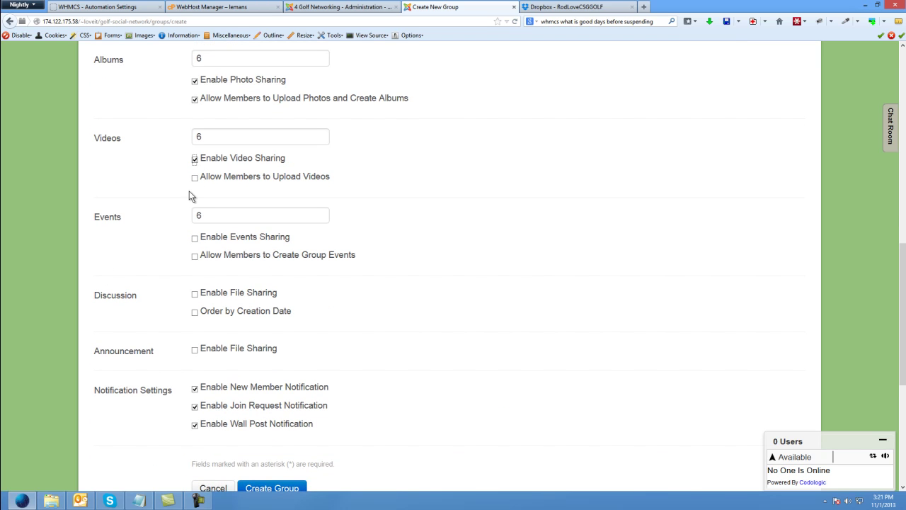
left_click(196, 241)
left_click(195, 258)
scroll(80, 282, "down", 2)
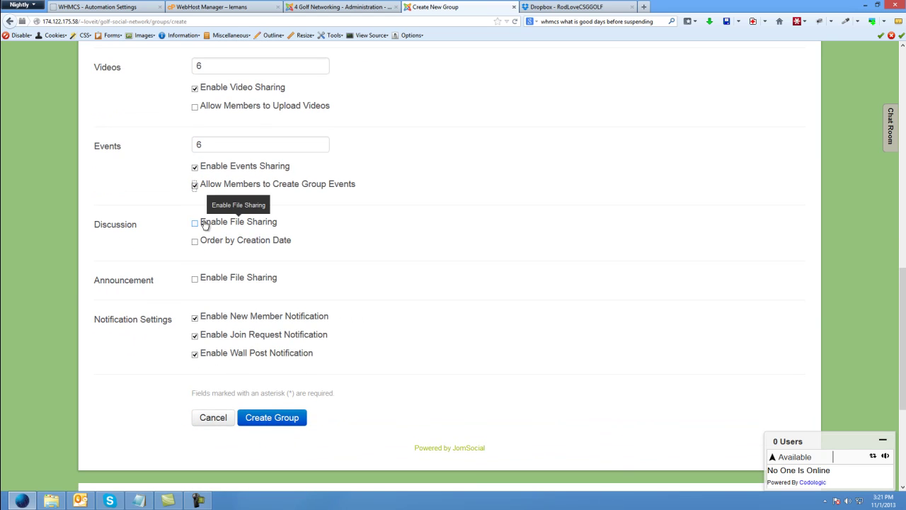
scroll(205, 227, "up", 10)
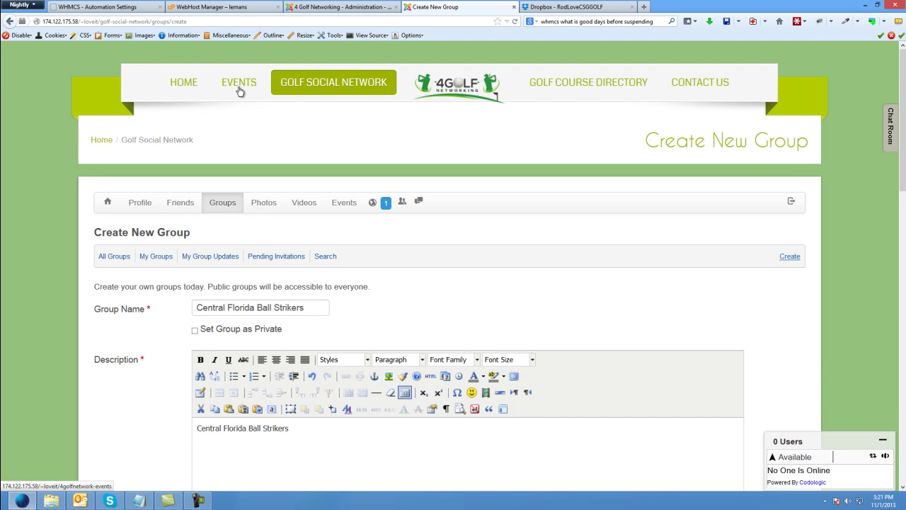
scroll(276, 276, "down", 10)
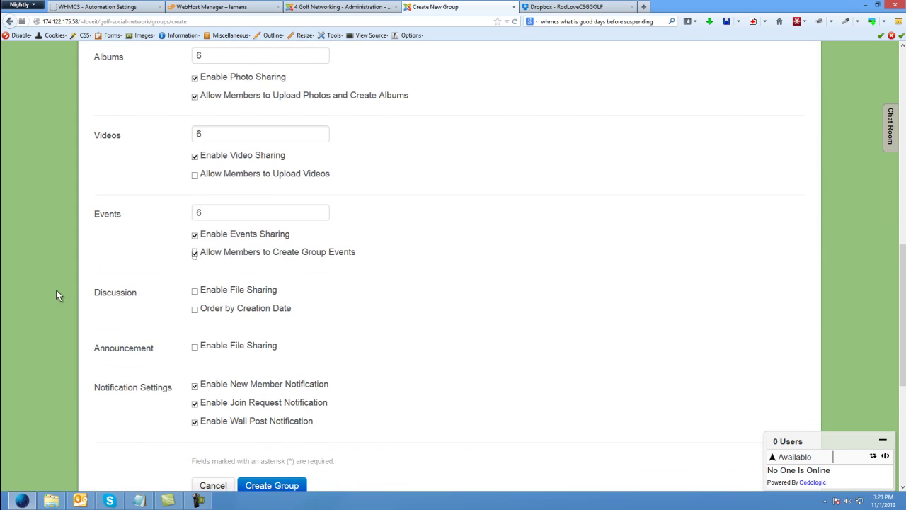
scroll(56, 290, "down", 2)
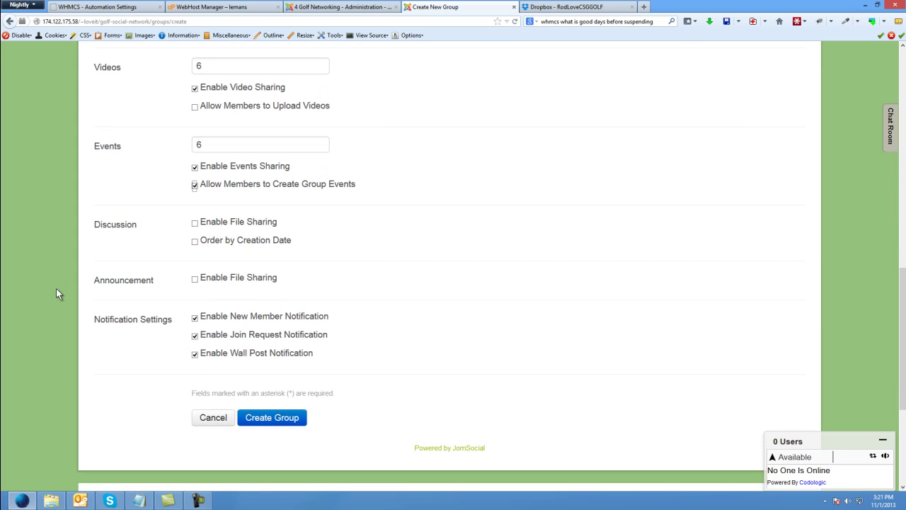
left_click(195, 223)
left_click(196, 283)
left_click(196, 281)
Submit the completed form to create the Central Florida Ball Strikers group.
scroll(33, 354, "down", 2)
scroll(33, 360, "down", 1)
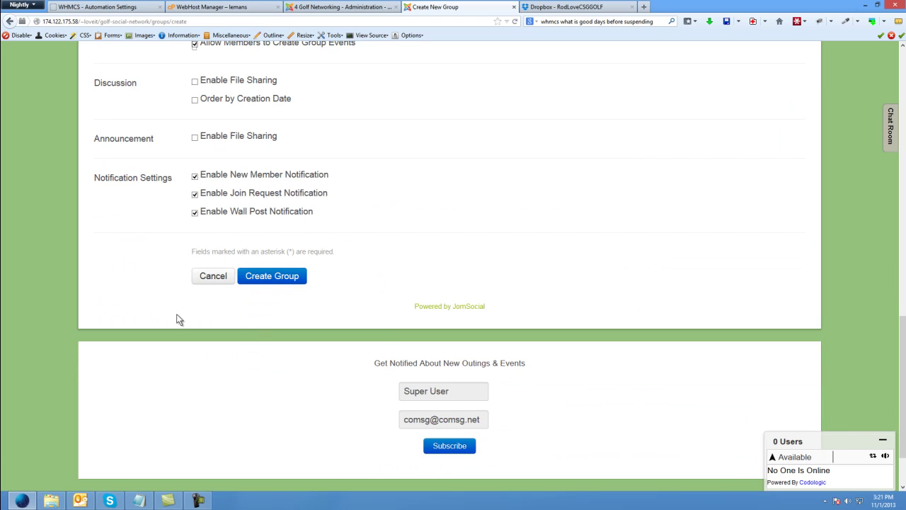
left_click(263, 282)
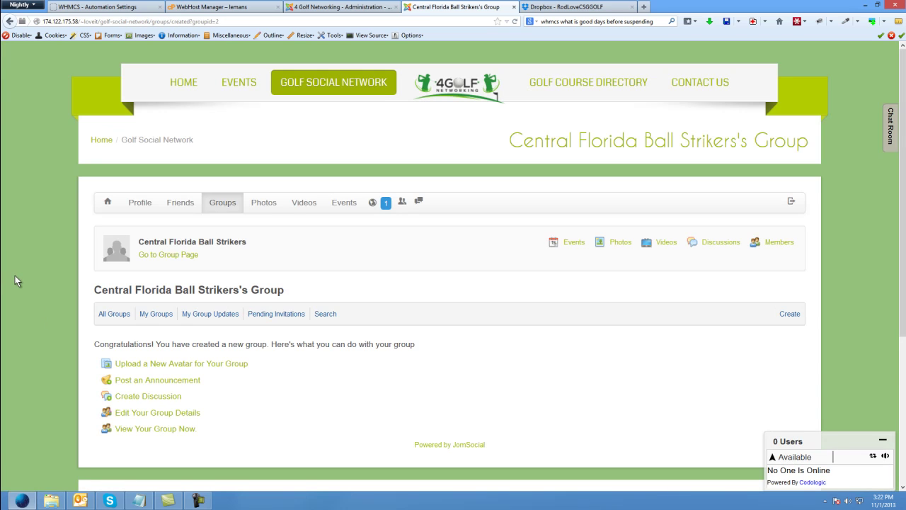
Open the new photo album form from the group's photos page.
scroll(15, 275, "down", 2)
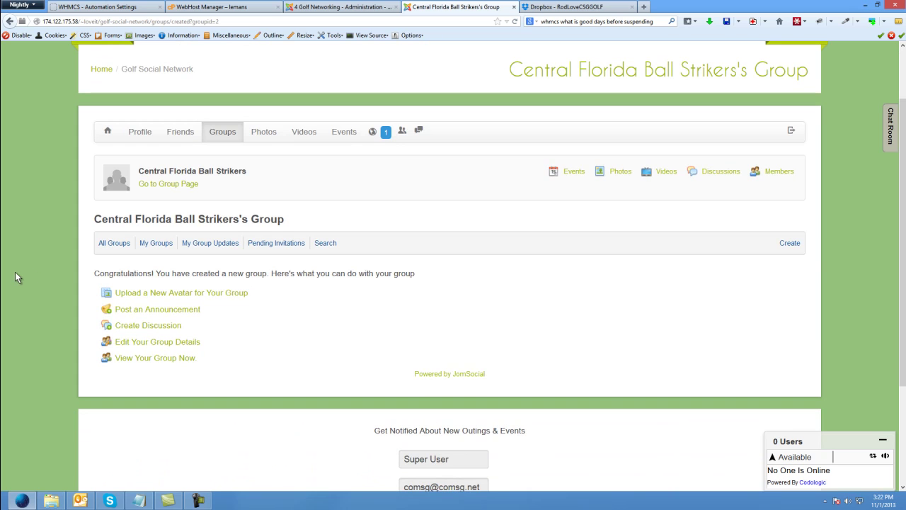
left_click(627, 174)
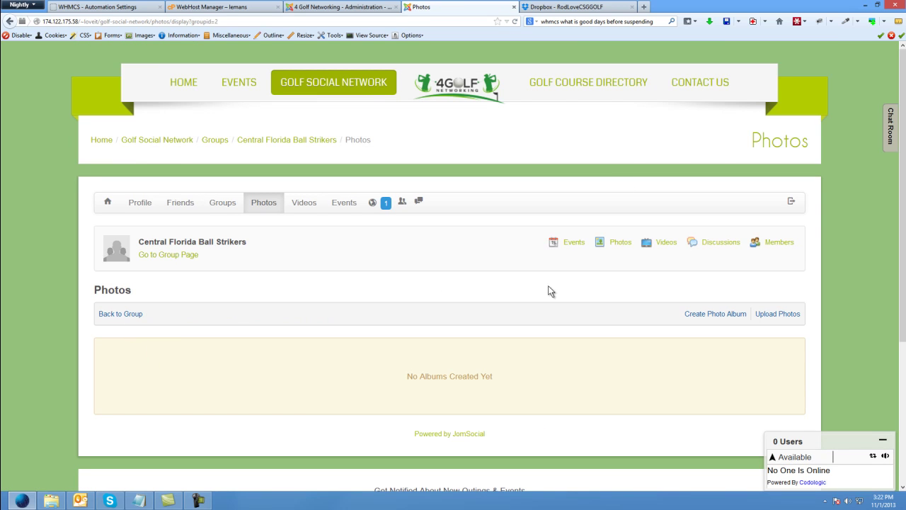
left_click(714, 315)
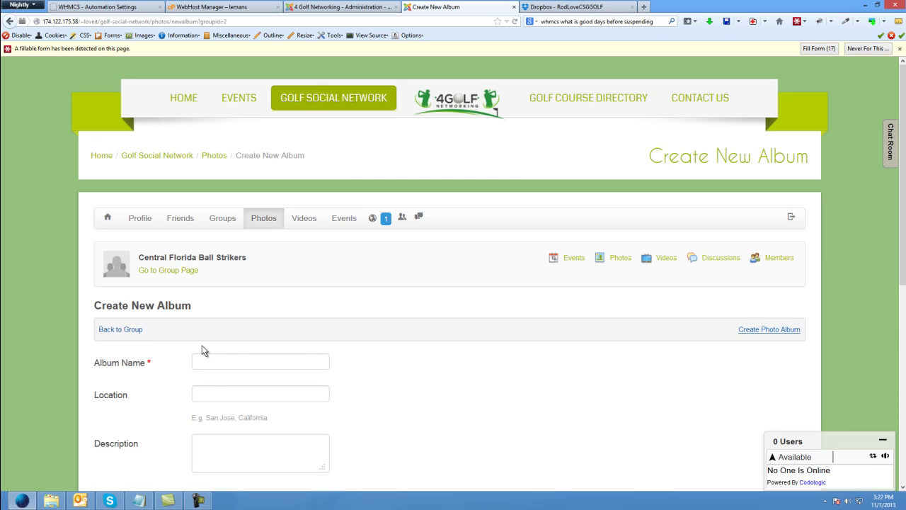
Name the photo album "Central Florida Ball Strikers" and set its location to Orlando.
left_click(202, 361)
key("Down")
scroll(131, 374, "down", 2)
scroll(130, 374, "down", 1)
left_click(192, 322)
type("Orlando")
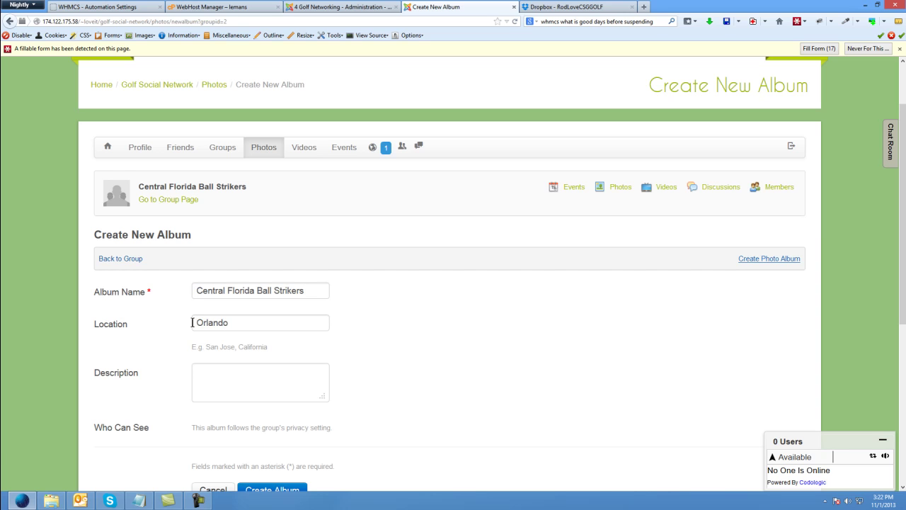
Describe the album as "Central Florida Ball Strikers" and create it.
left_click(228, 381)
type("Central Florida Ball Strikers")
scroll(129, 352, "down", 3)
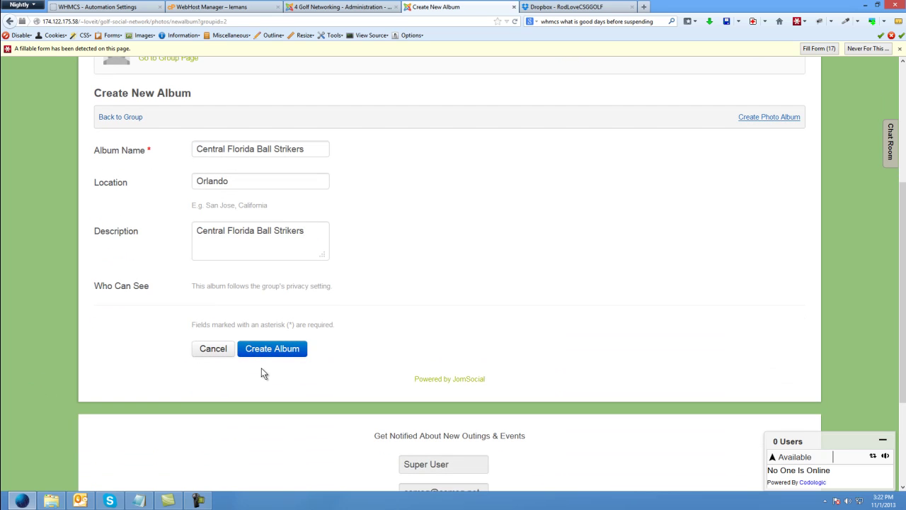
left_click(273, 349)
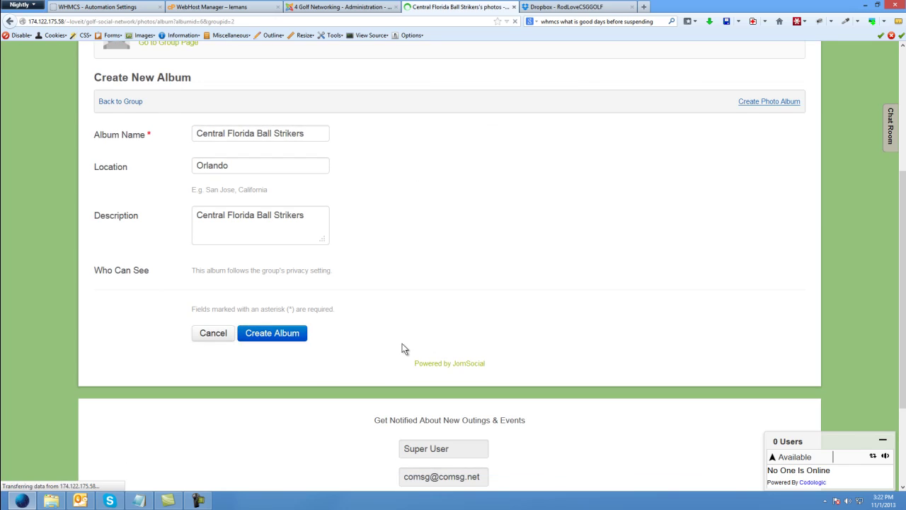
Start a photo upload for the group, keeping Central Florida Ball Strikers as the target album.
scroll(409, 346, "down", 2)
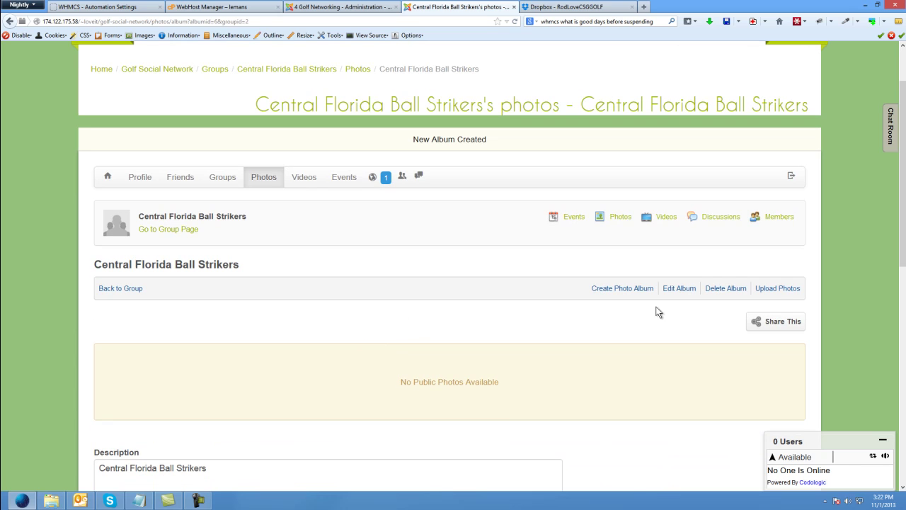
left_click(778, 288)
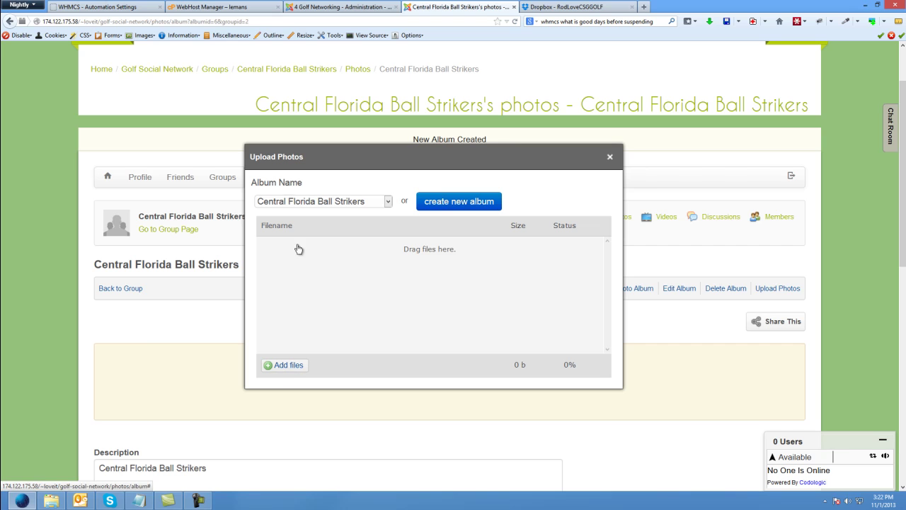
left_click(315, 202)
left_click(315, 202)
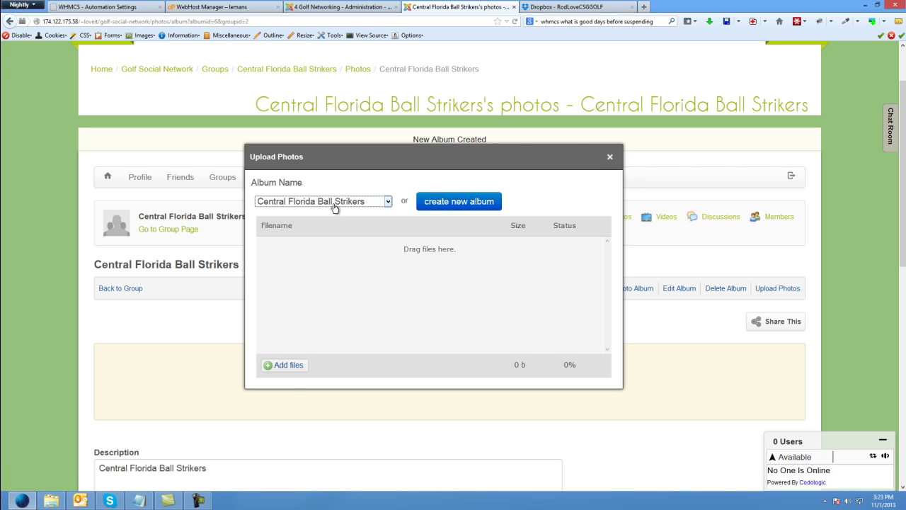
Browse for files to add and open the CSGGOLF photo folder inside 4golfnetworking.com on the website island 2 drive folder.
left_click(274, 367)
left_click(48, 236)
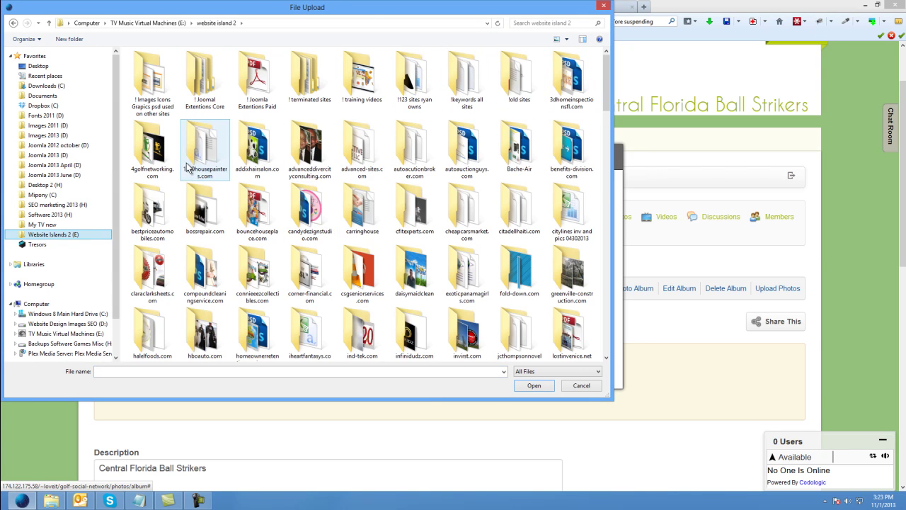
double_click(155, 156)
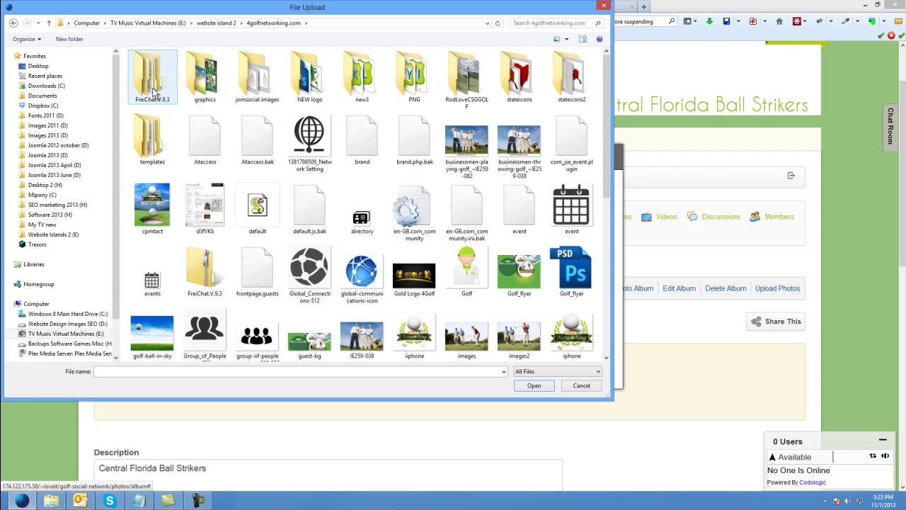
double_click(455, 85)
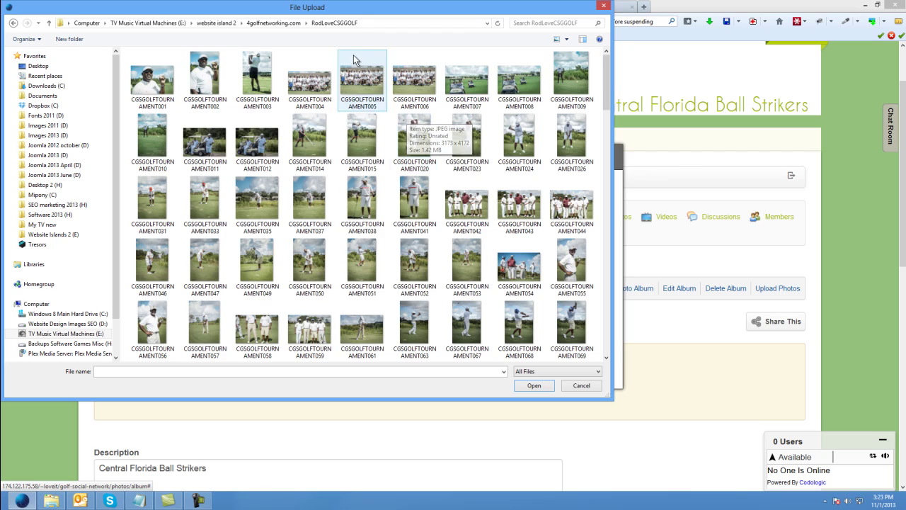
Select all the CGSGOLFTOURNAMENT photos in the folder and add them to the upload queue.
left_click_drag(361, 9, 424, 133)
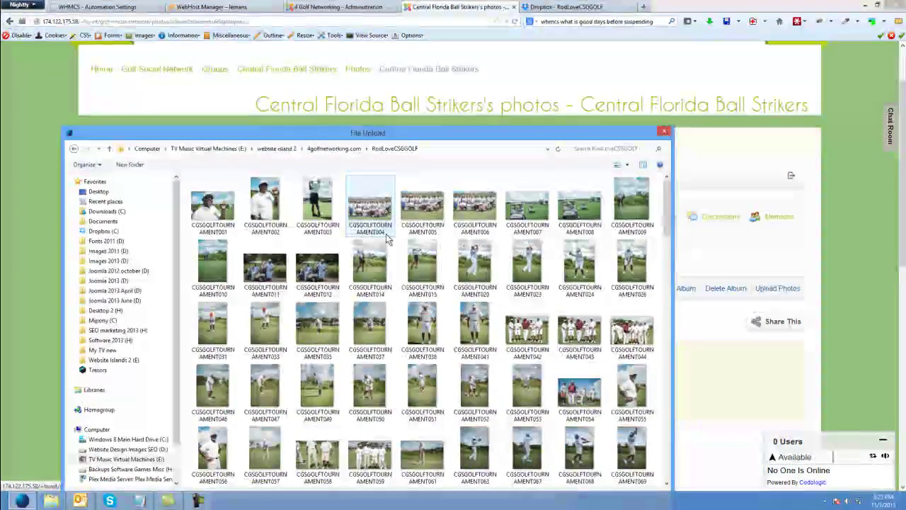
left_click(333, 230)
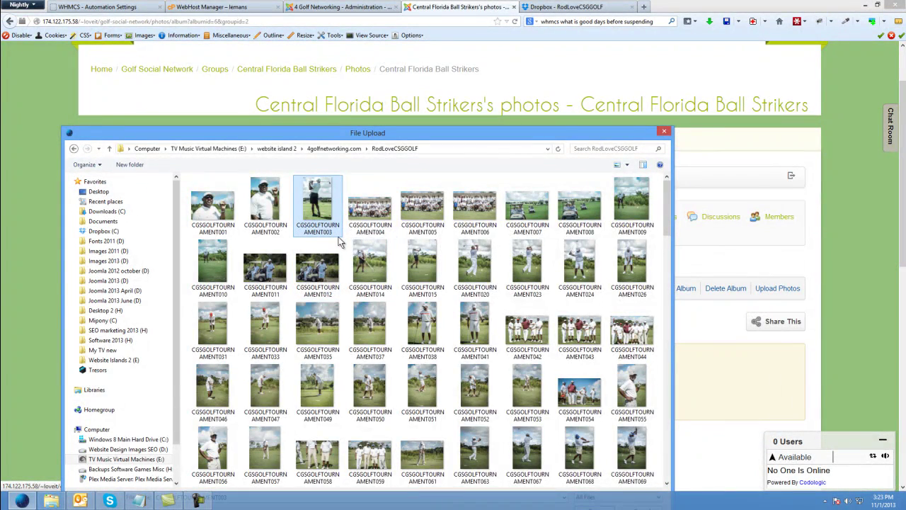
key("ctrl+a")
scroll(381, 273, "down", 10)
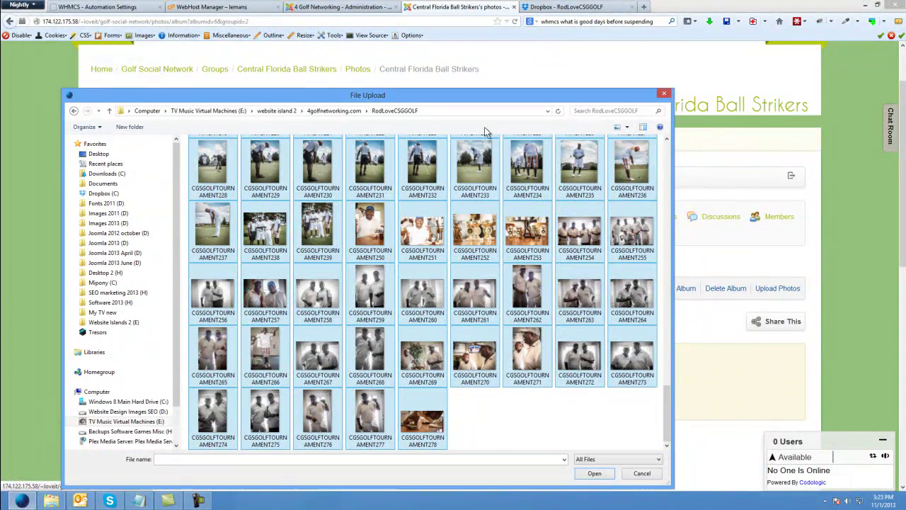
left_click(594, 473)
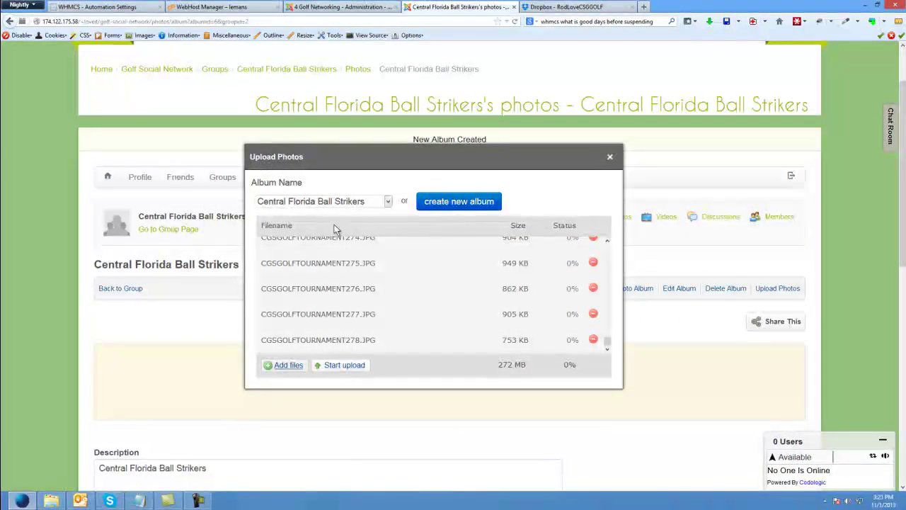
Start uploading the queued tournament photos to the Central Florida Ball Strikers album.
scroll(374, 274, "down", 3)
scroll(375, 276, "down", 3)
scroll(375, 283, "up", 8)
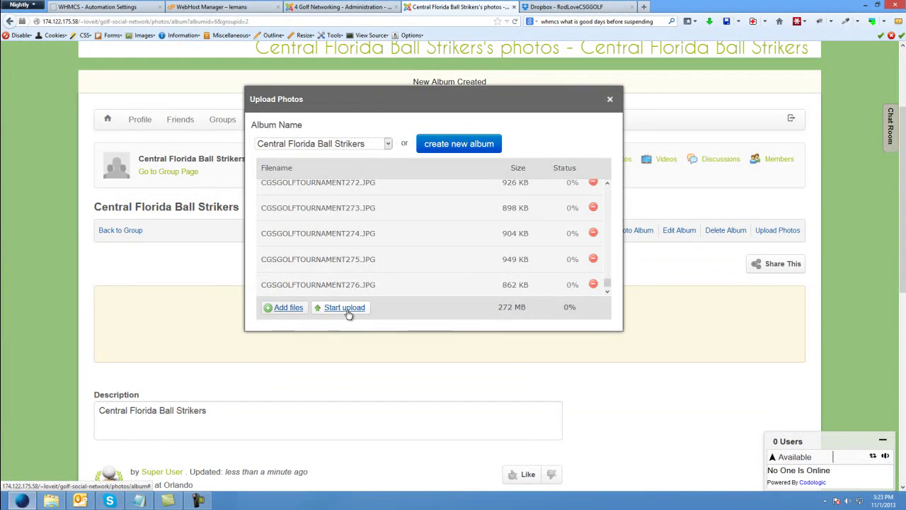
left_click(347, 311)
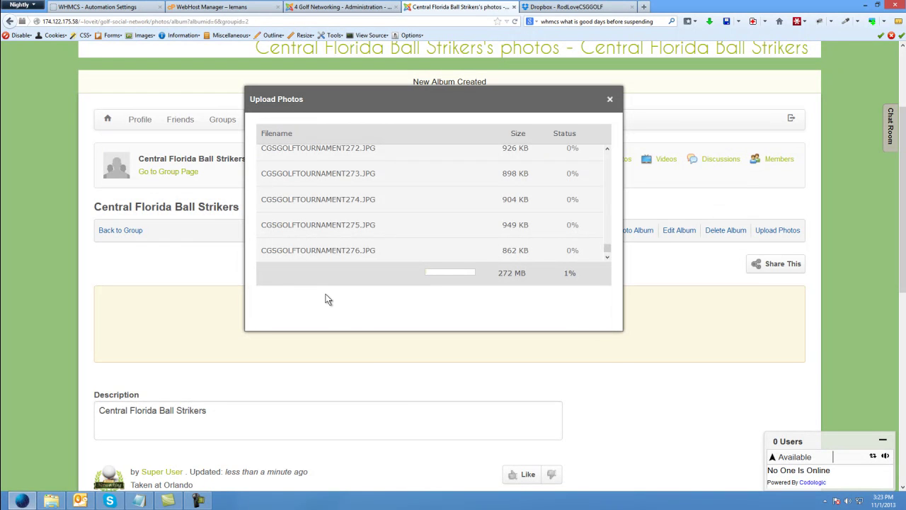
scroll(326, 299, "up", 4)
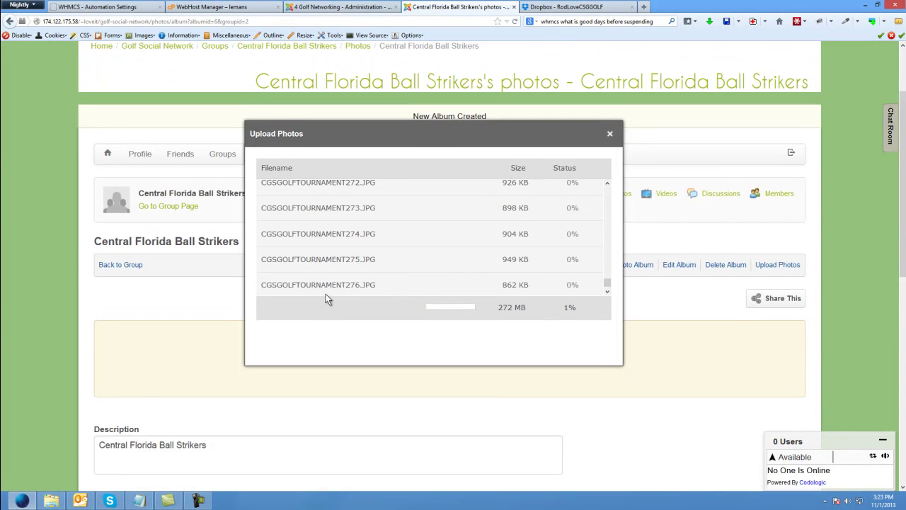
scroll(327, 300, "down", 1)
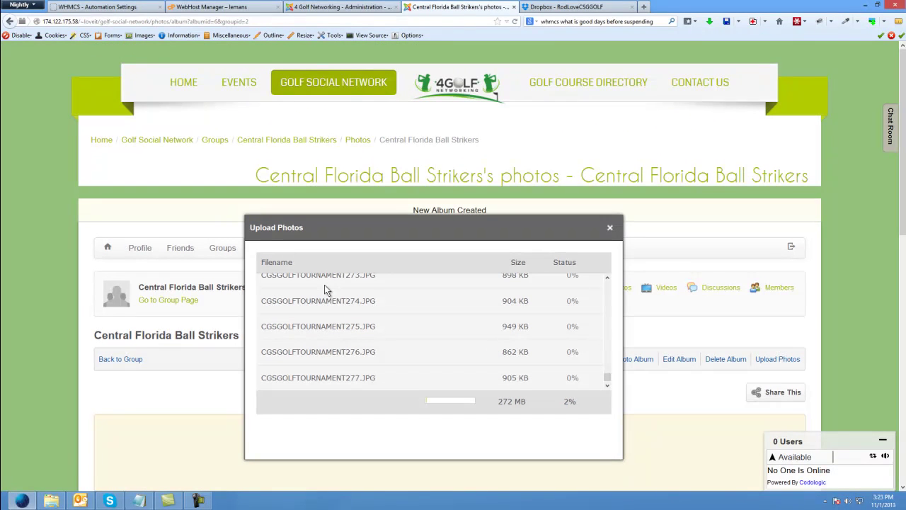
scroll(324, 289, "down", 1)
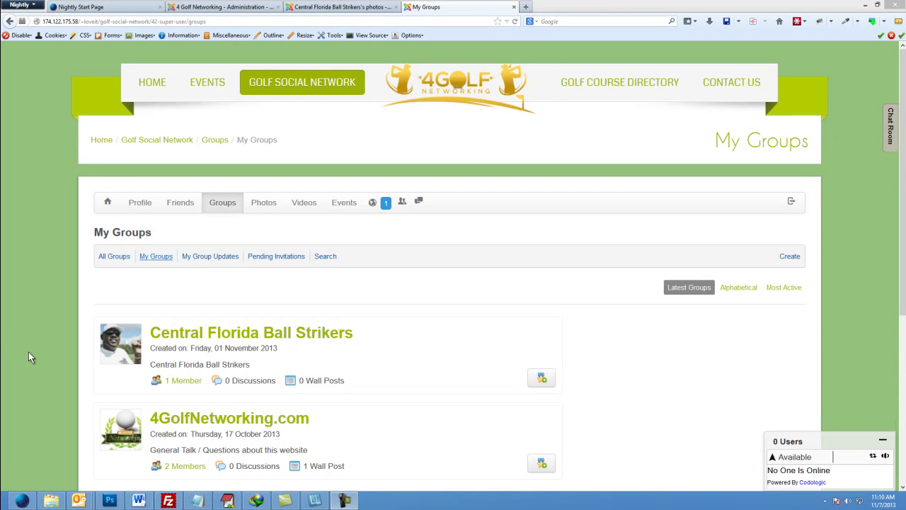
Check the progress of the photo upload on the group's album page.
left_click(313, 7)
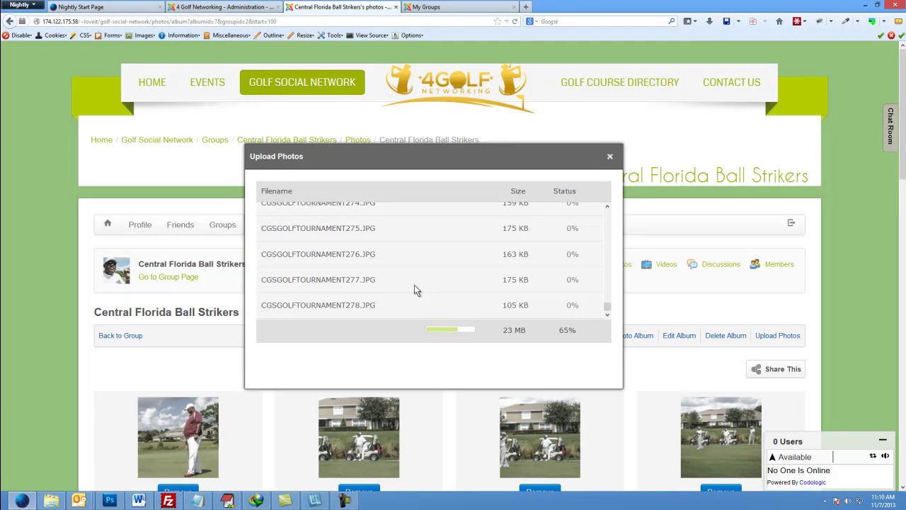
scroll(356, 294, "up", 2)
scroll(353, 272, "up", 4)
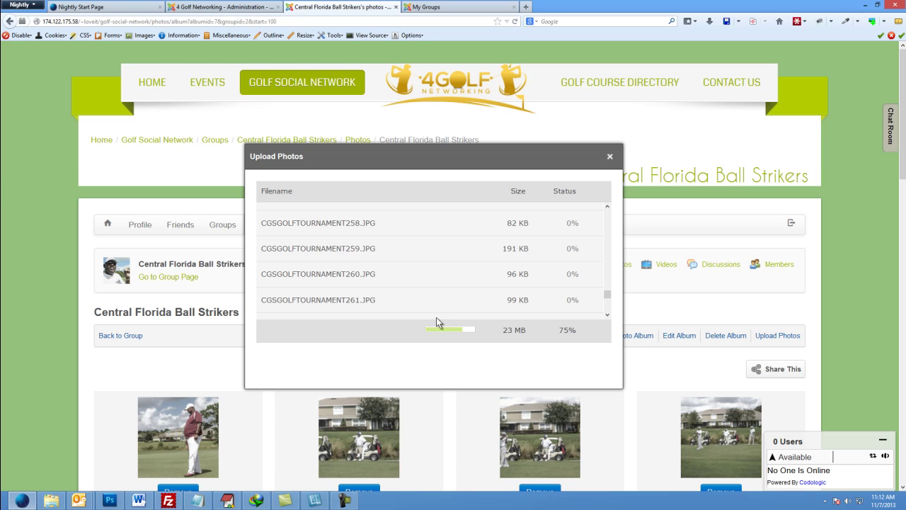
Return to the My Groups page and open the Central Florida Ball Strikers group.
left_click(429, 7)
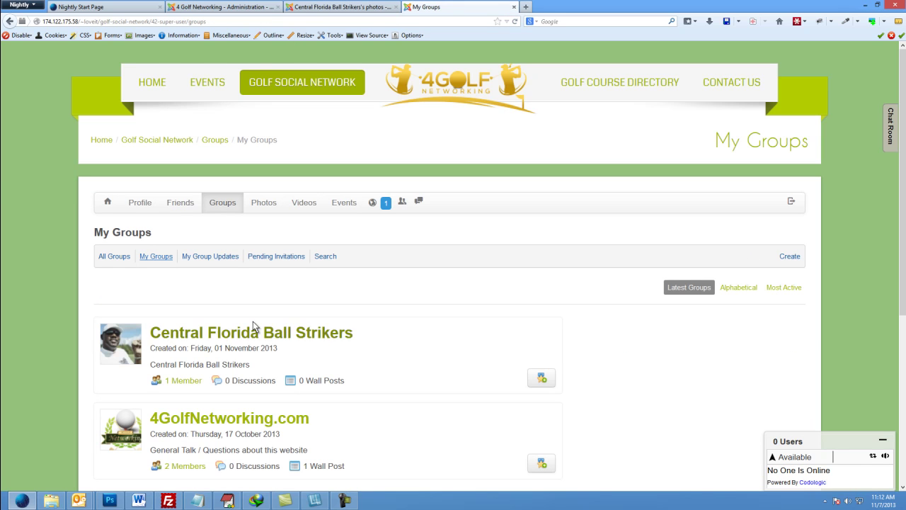
scroll(254, 340, "down", 4)
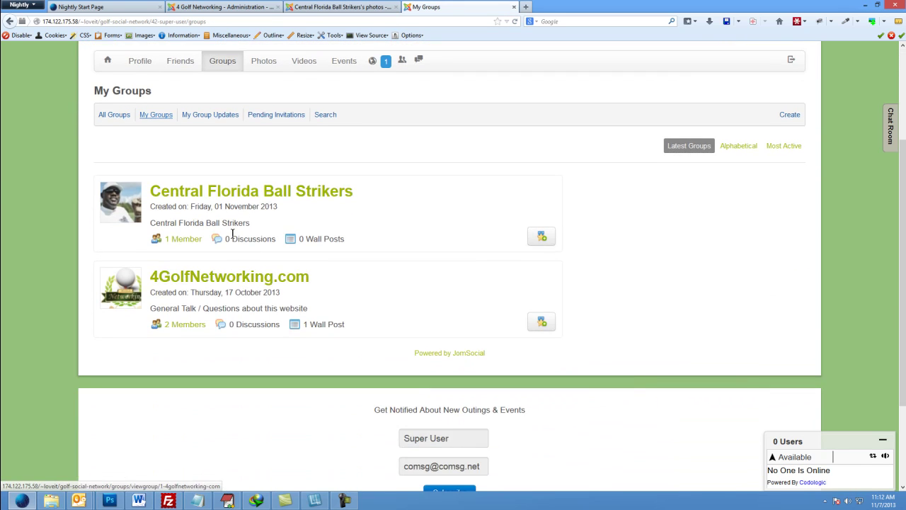
left_click(239, 198)
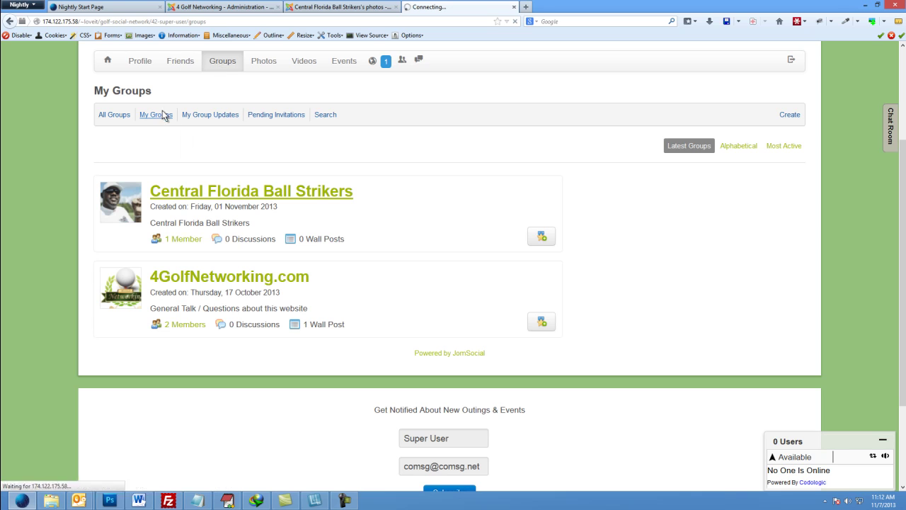
scroll(162, 237, "up", 3)
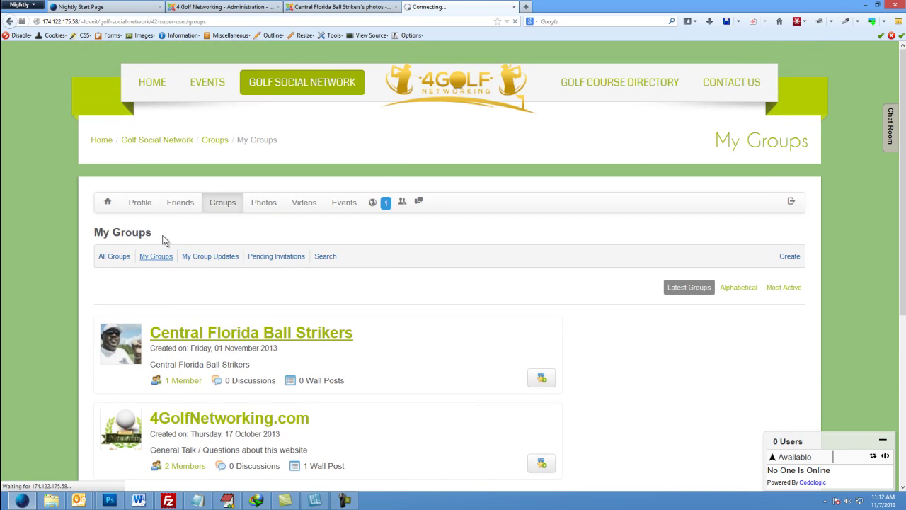
scroll(163, 237, "down", 3)
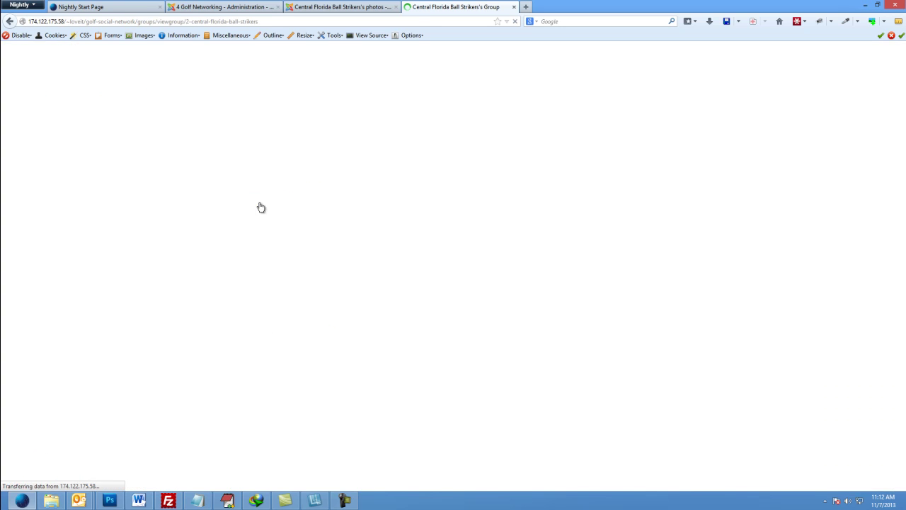
Look over the group page and the albums offered for changing its cover, leaving the current cover in place.
scroll(263, 214, "down", 4)
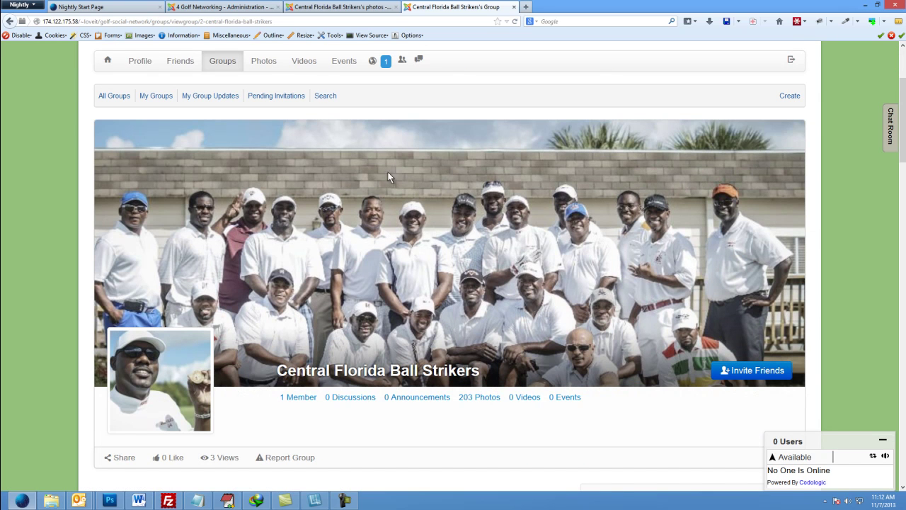
scroll(390, 182, "down", 4)
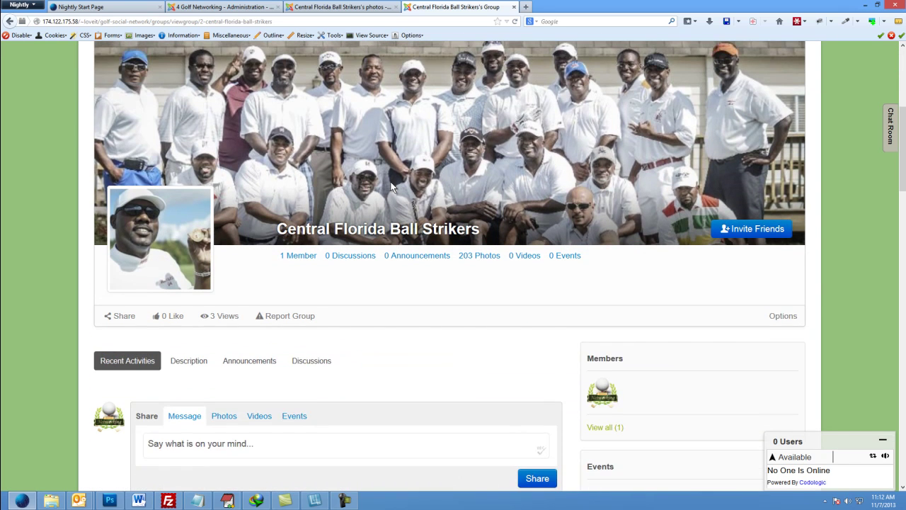
scroll(407, 254, "up", 6)
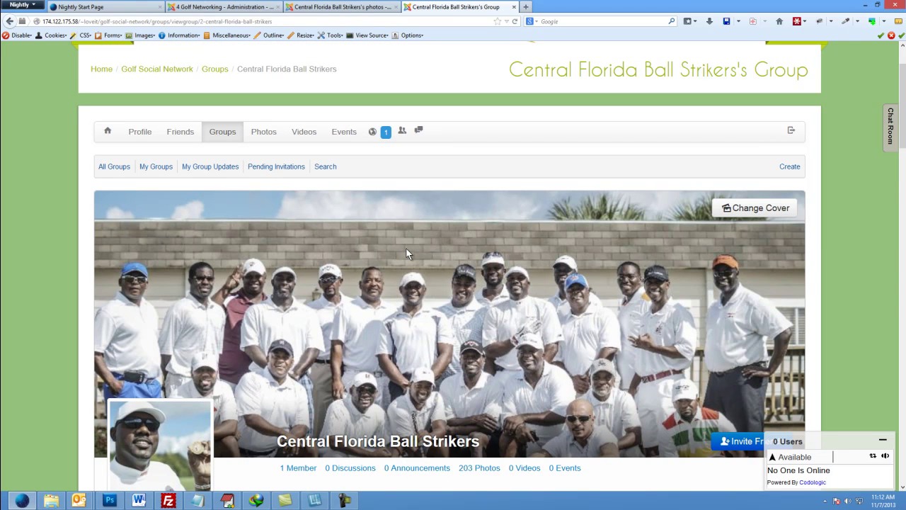
scroll(406, 250, "down", 2)
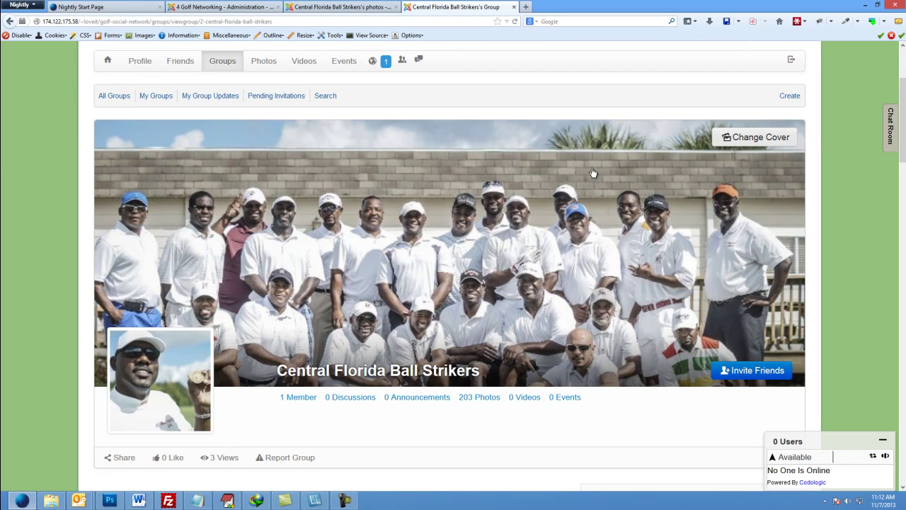
mouse_move(130, 392)
mouse_move(712, 235)
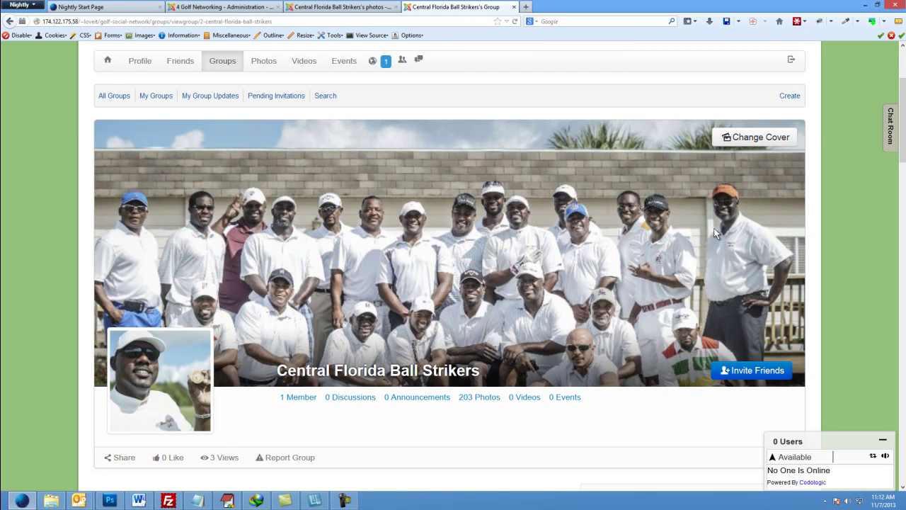
left_click(763, 138)
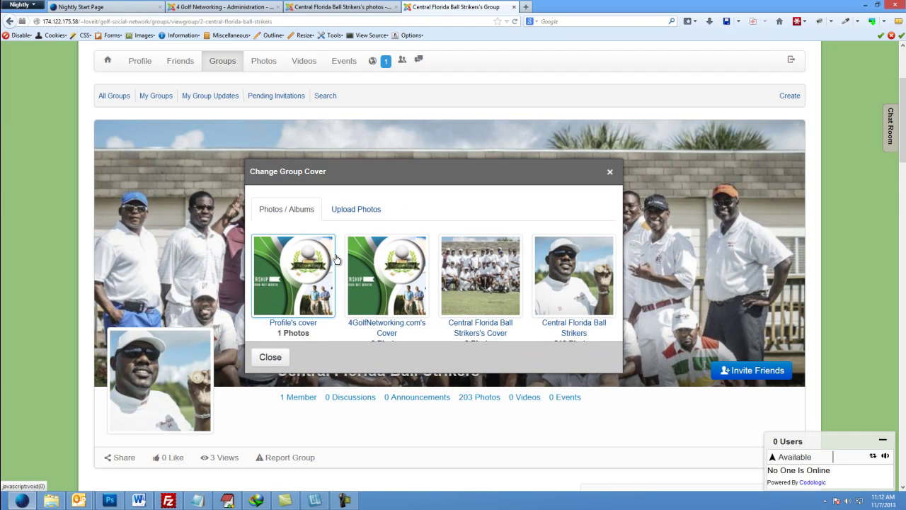
scroll(368, 283, "down", 3)
scroll(347, 208, "up", 3)
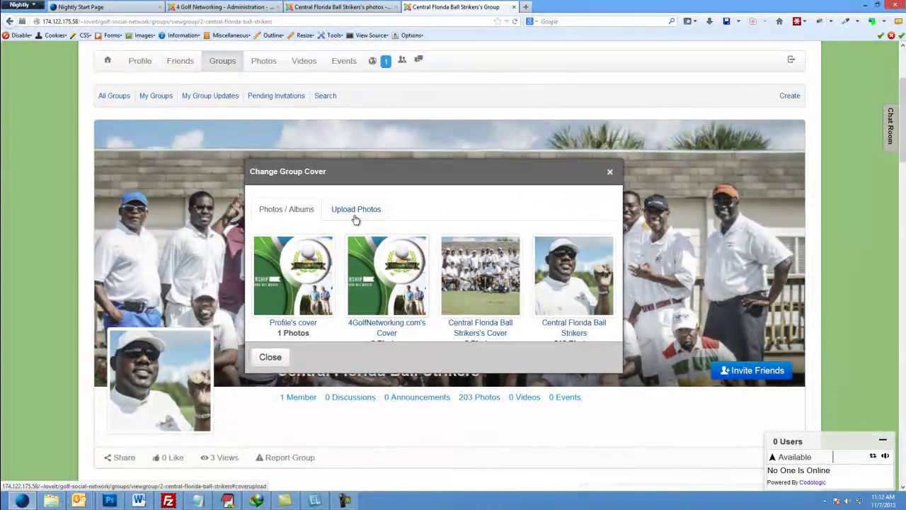
left_click(611, 173)
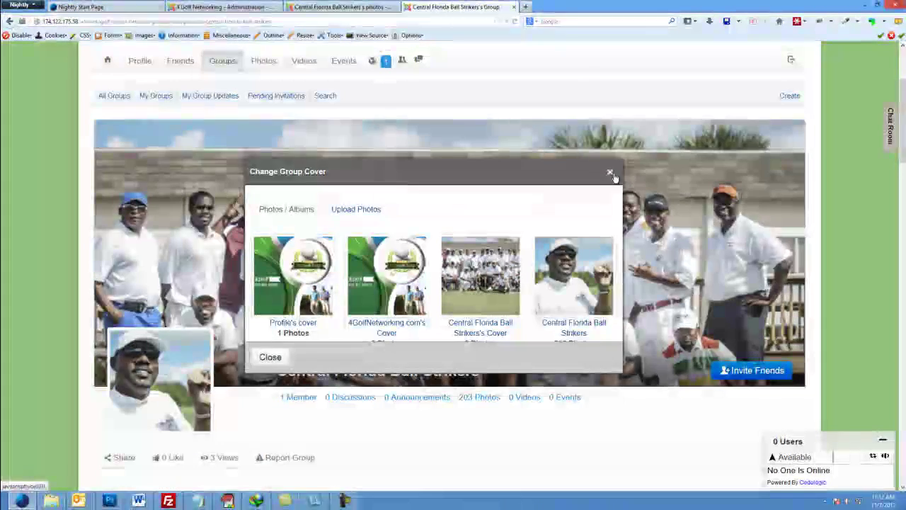
Recrop the group avatar's thumbnail to include the man's face and his raised hand, and save it.
mouse_move(148, 382)
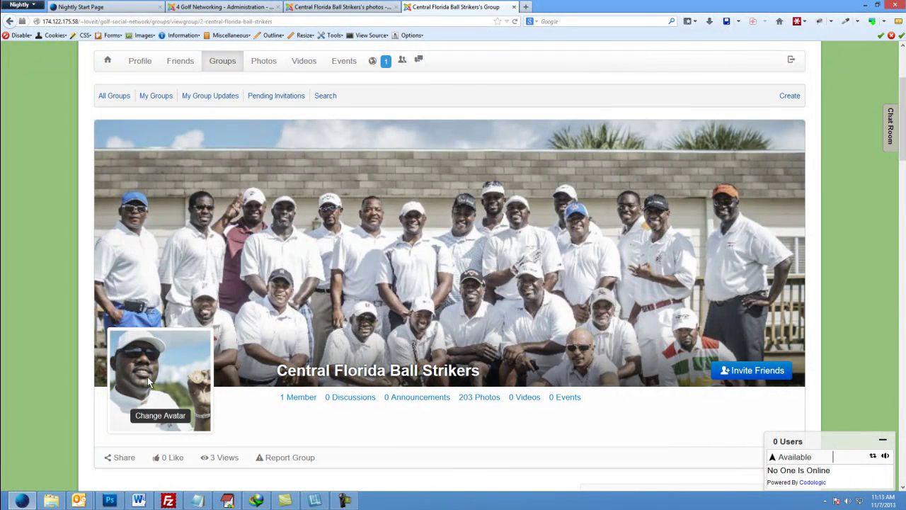
left_click(157, 421)
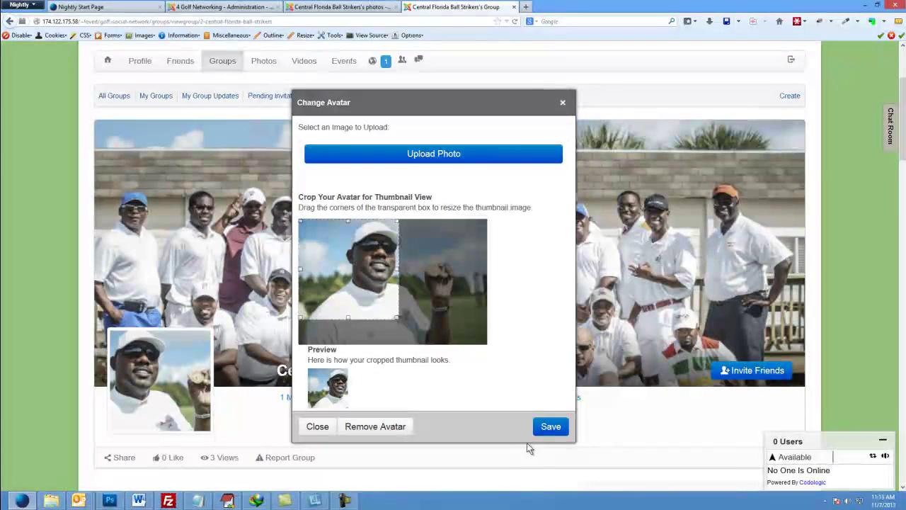
left_click_drag(313, 239, 356, 244)
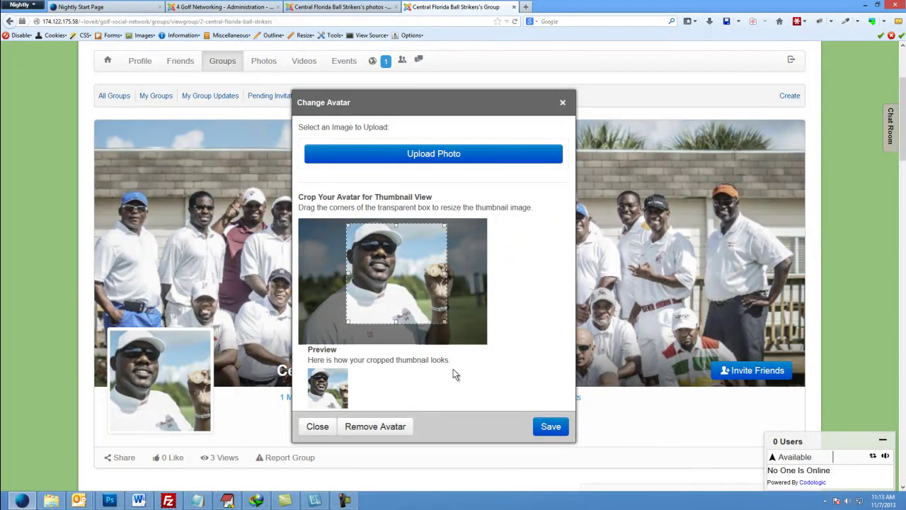
left_click(549, 425)
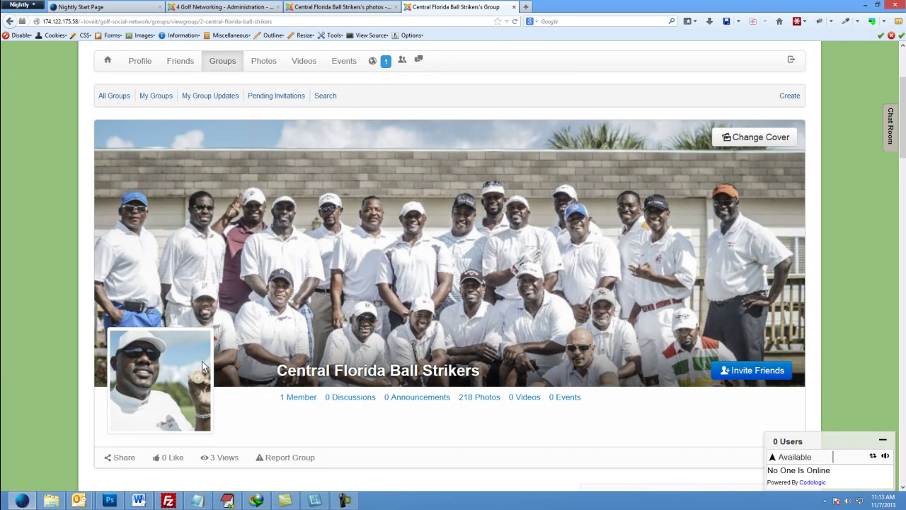
mouse_move(138, 357)
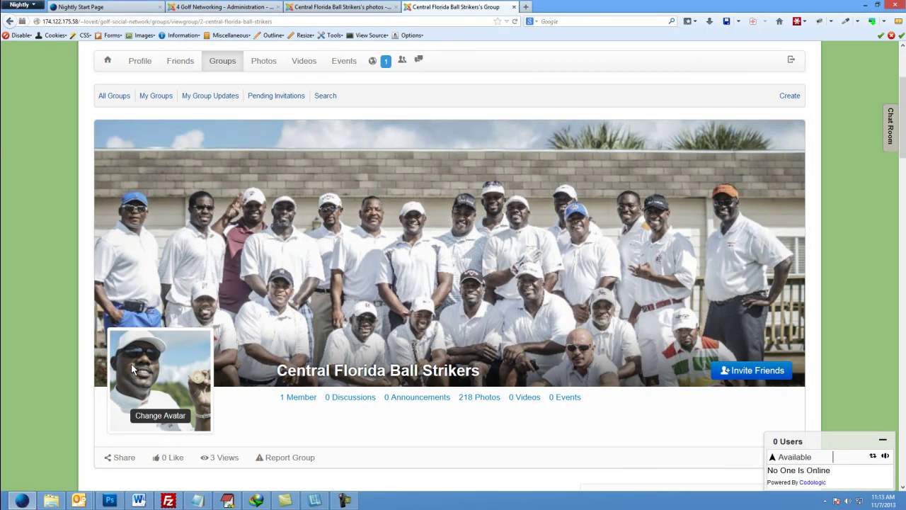
Review the group's members, events, photo albums and recent photo activity further down the page.
scroll(511, 339, "down", 5)
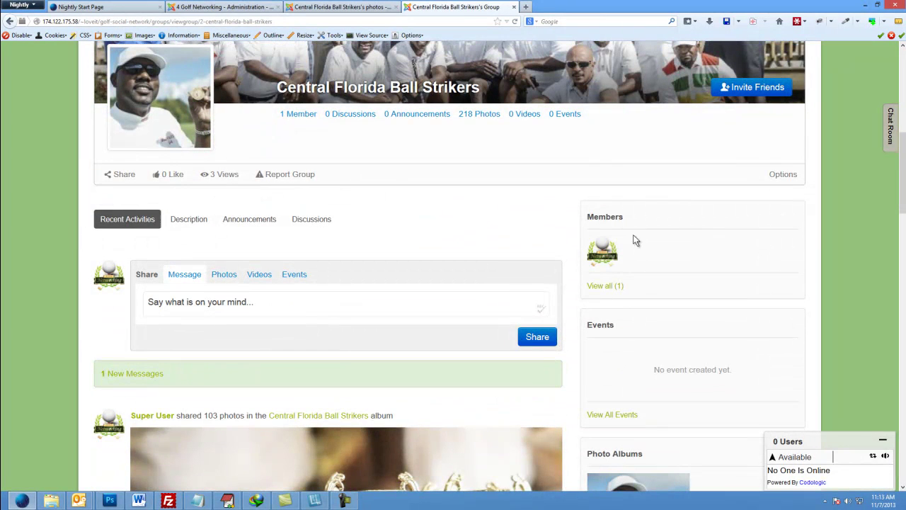
scroll(610, 318, "down", 6)
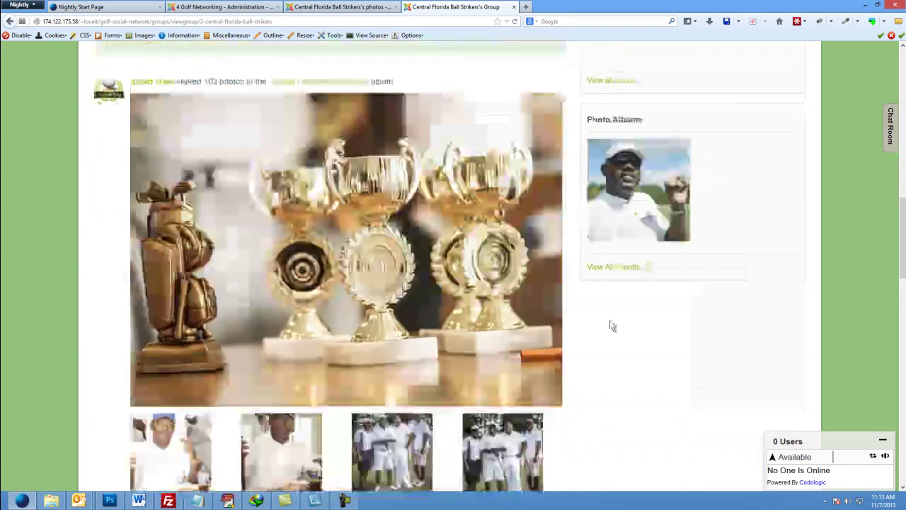
scroll(627, 253, "up", 4)
scroll(634, 233, "down", 1)
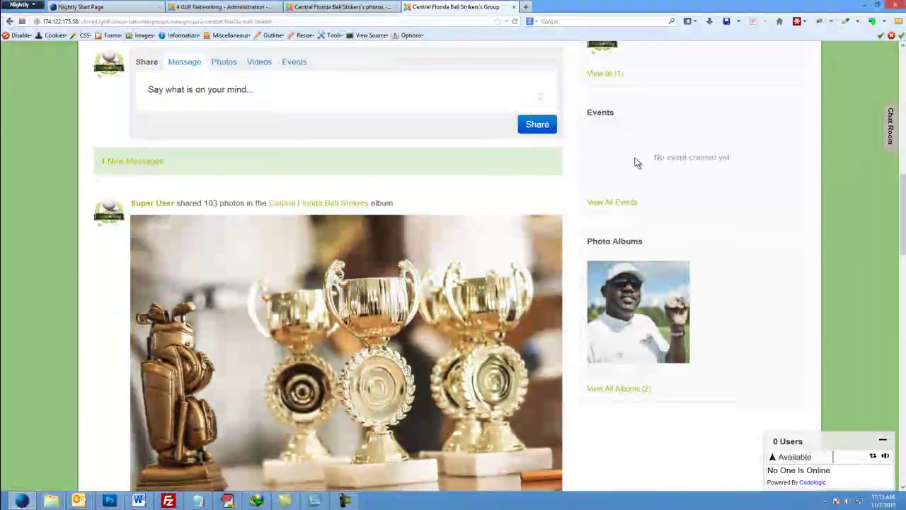
Examine the group page's recent photo activity, events, albums and group navigation links.
scroll(639, 177, "up", 4)
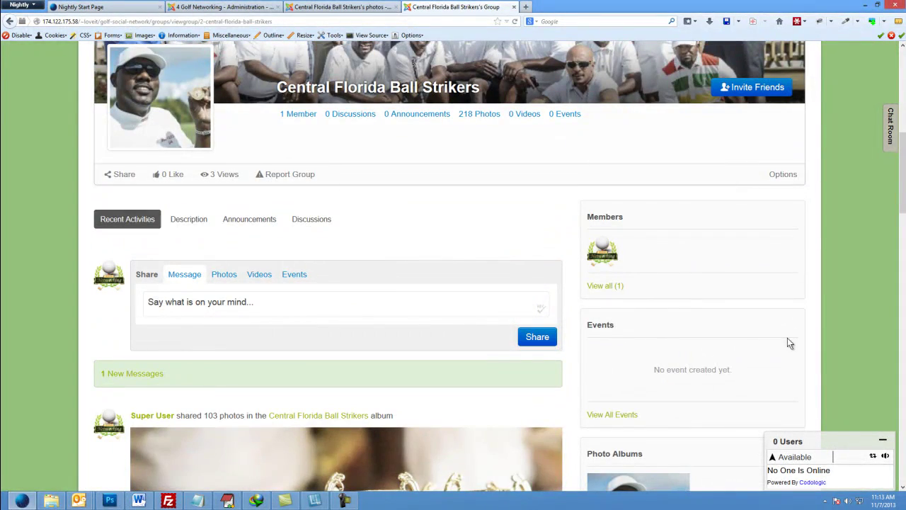
scroll(215, 340, "down", 3)
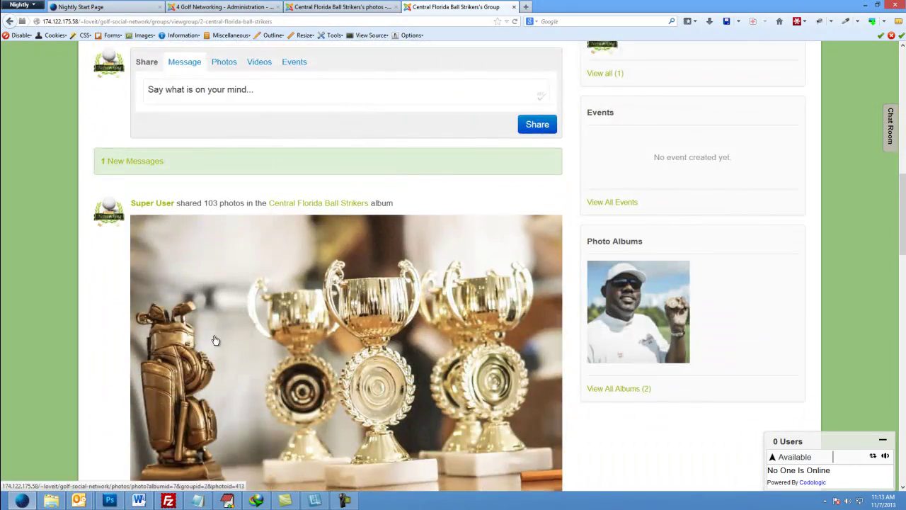
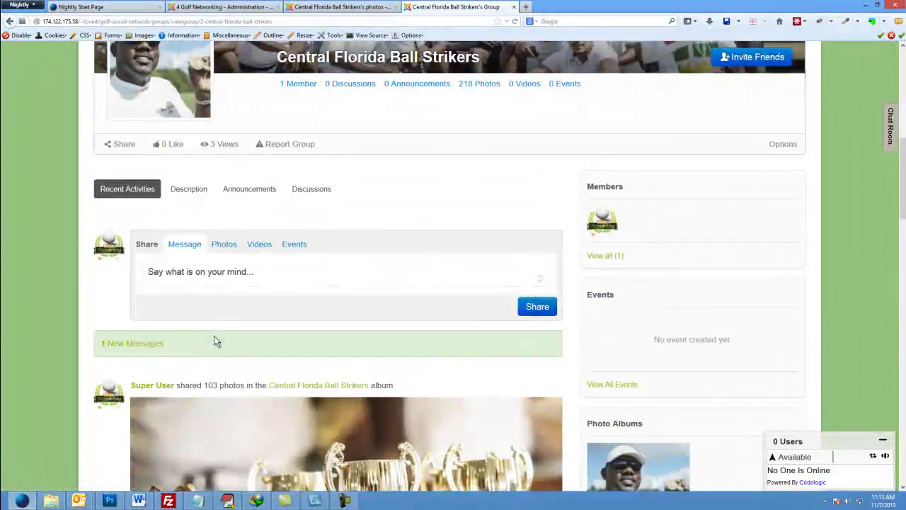
scroll(193, 324, "down", 4)
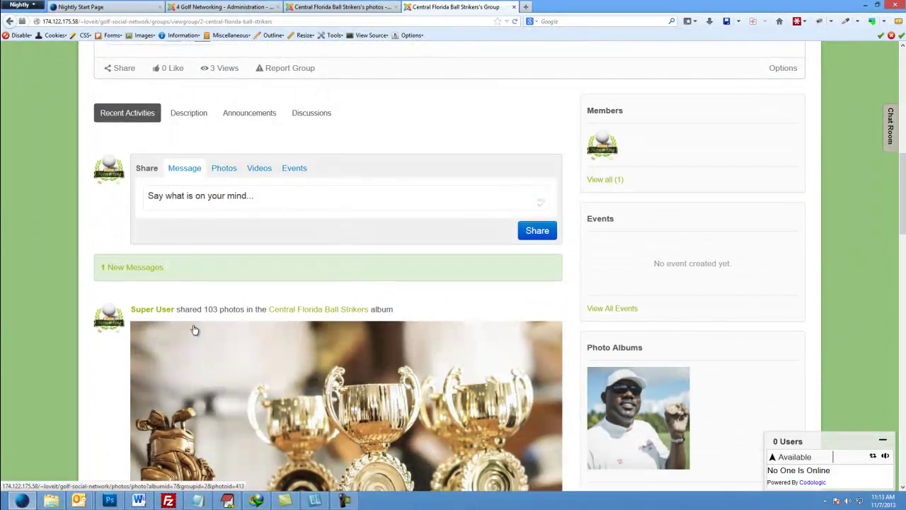
scroll(183, 270, "down", 5)
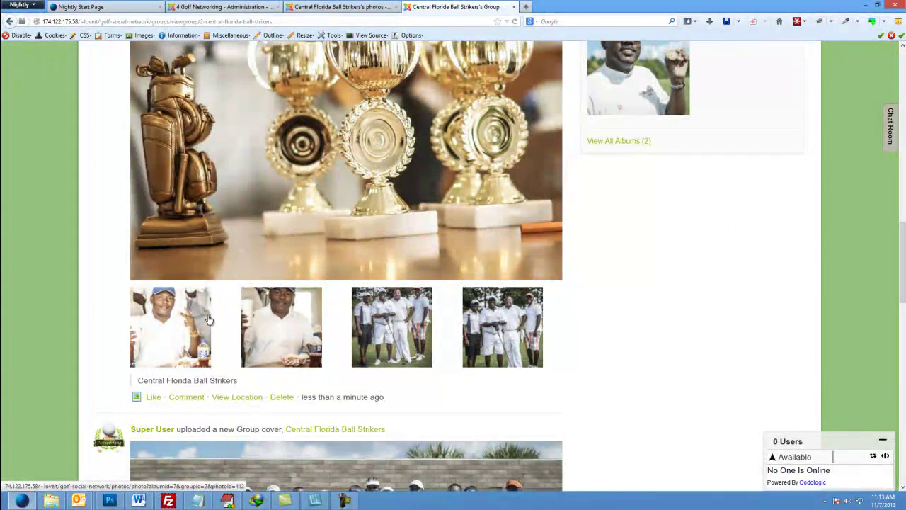
scroll(209, 320, "up", 3)
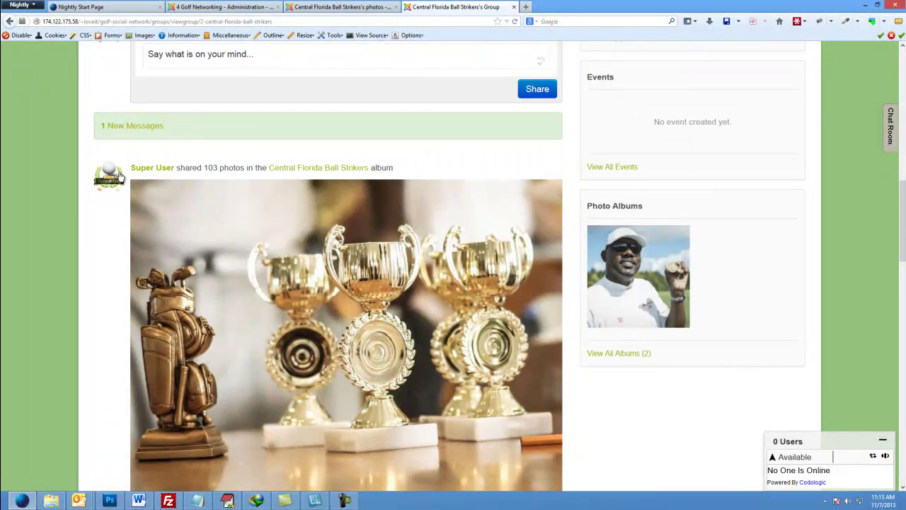
scroll(53, 308, "up", 4)
scroll(48, 284, "up", 5)
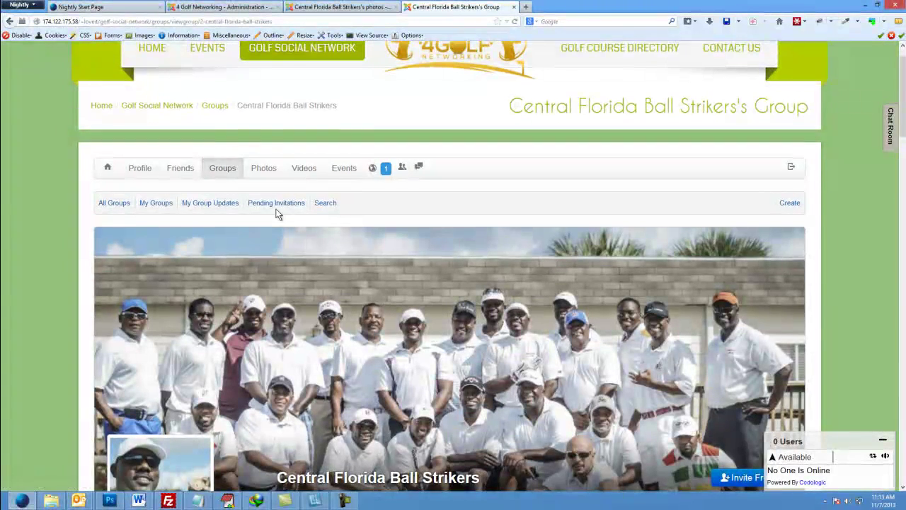
scroll(278, 215, "up", 1)
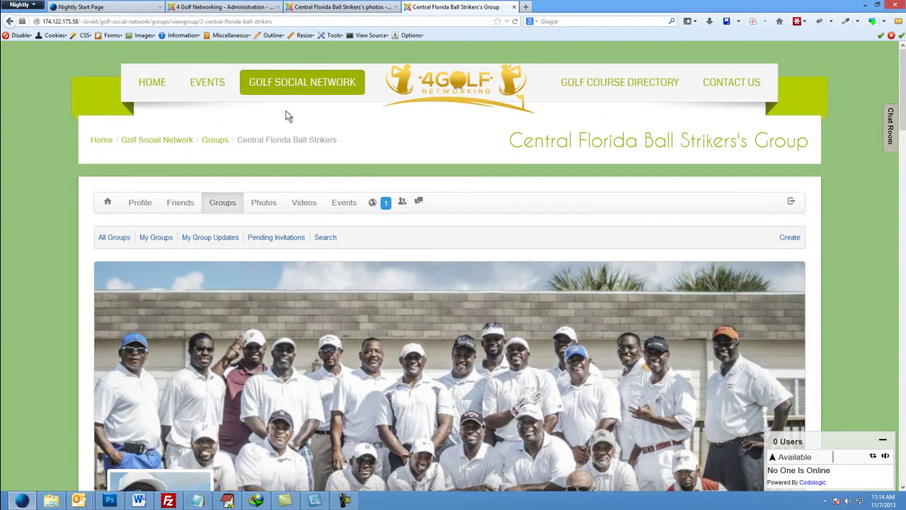
left_click(345, 500)
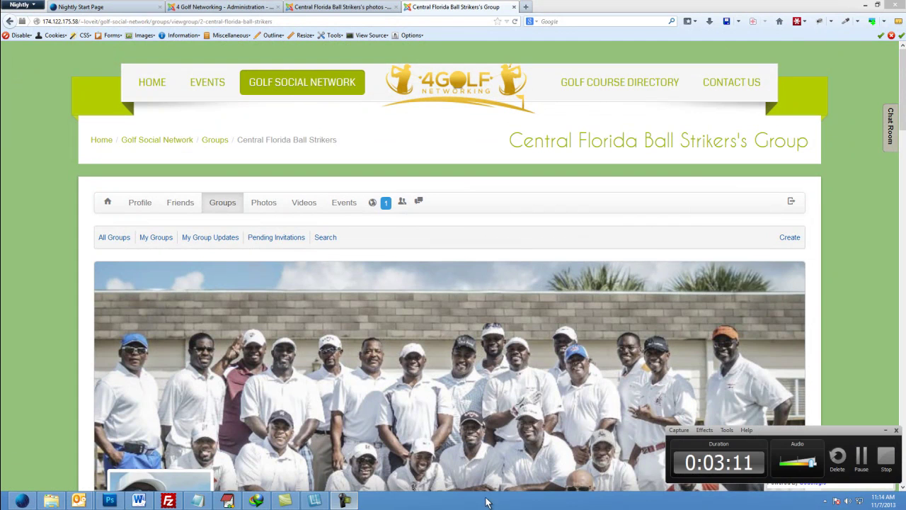
left_click(861, 459)
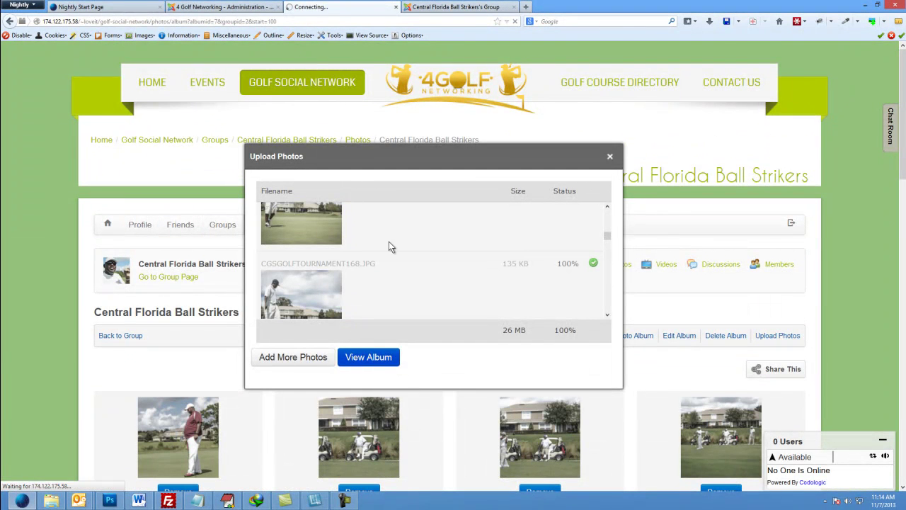
View the Central Florida Ball Strikers album from the finished upload dialog and look over its first photos.
left_click(373, 359)
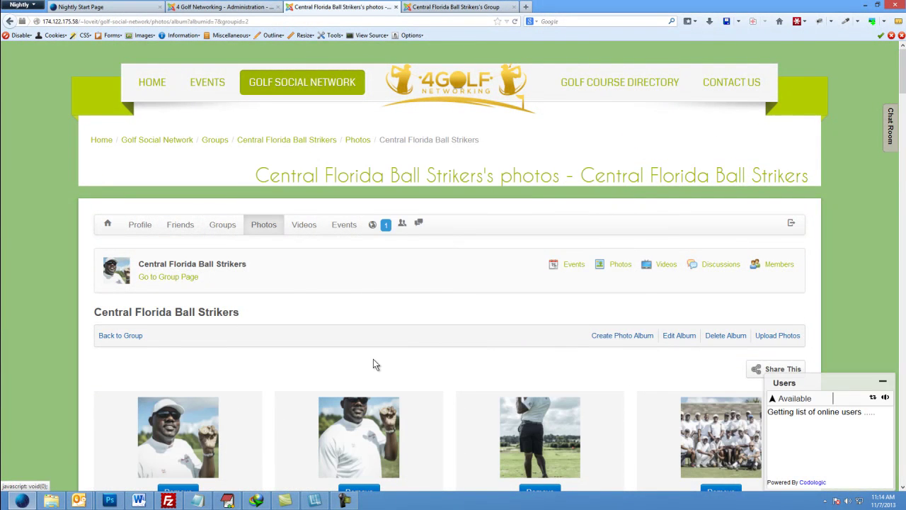
scroll(313, 273, "down", 5)
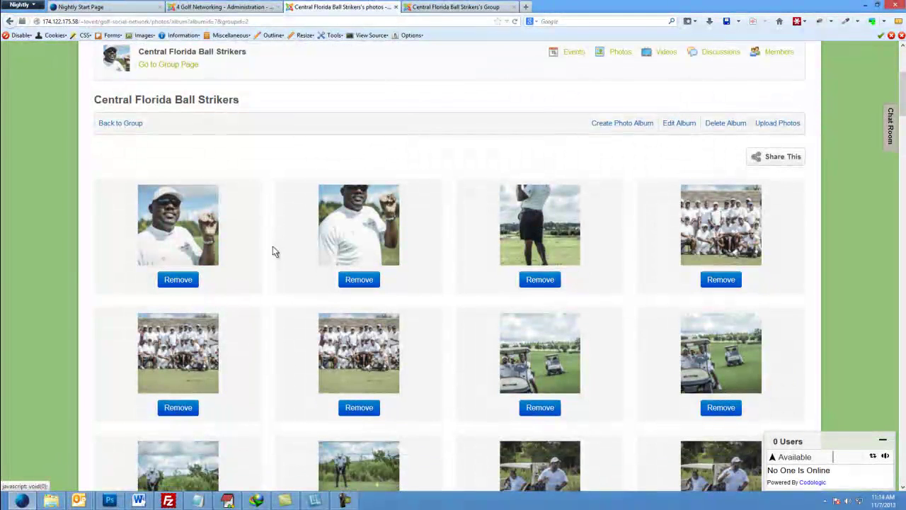
mouse_move(177, 250)
left_mouse_down()
mouse_move(391, 252)
mouse_move(156, 248)
mouse_move(189, 249)
left_mouse_up()
right_click(175, 252)
key("Escape")
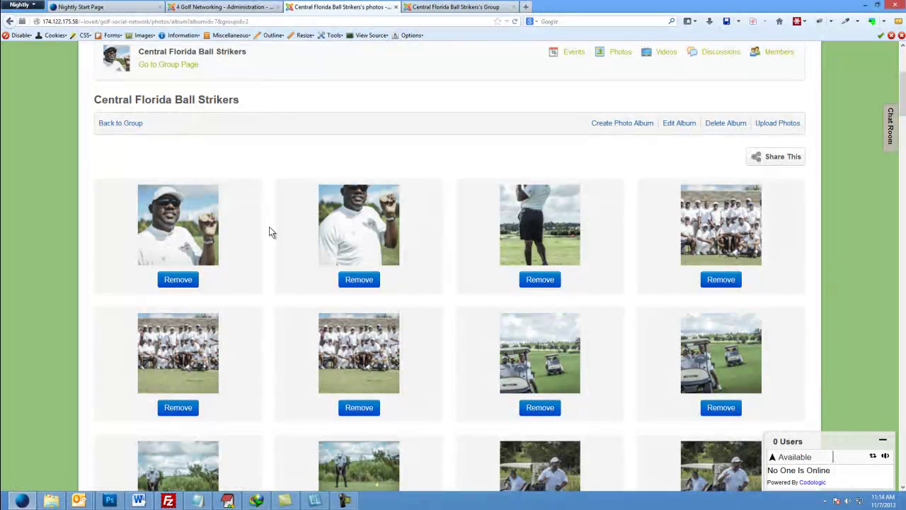
right_click(242, 232)
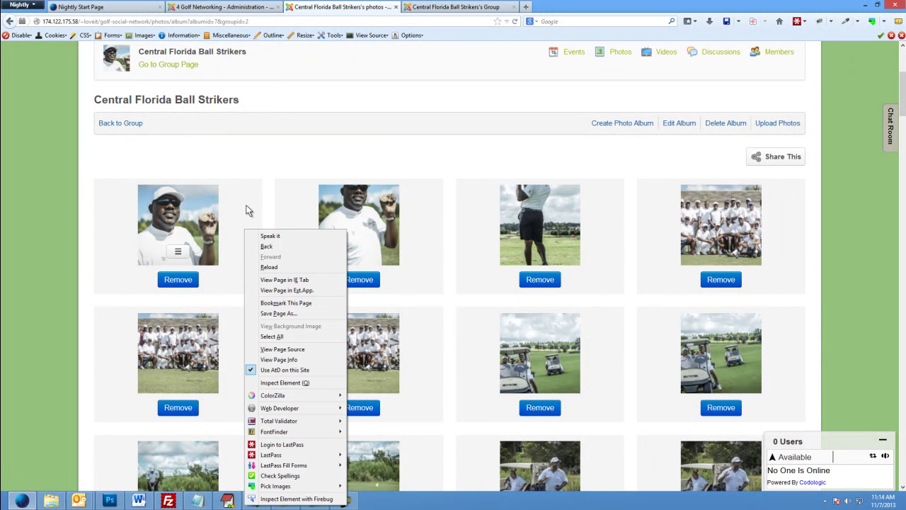
left_click(237, 201)
scroll(200, 202, "down", 2)
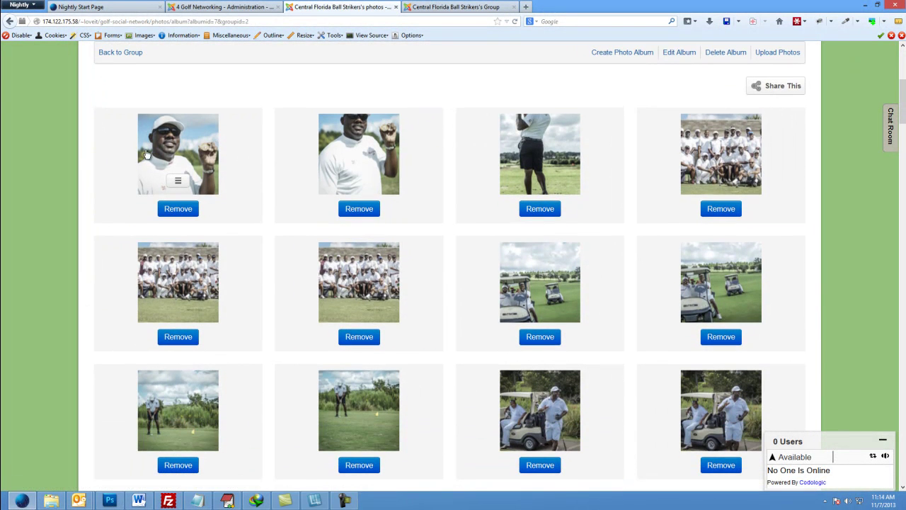
scroll(309, 213, "up", 3)
scroll(297, 216, "down", 2)
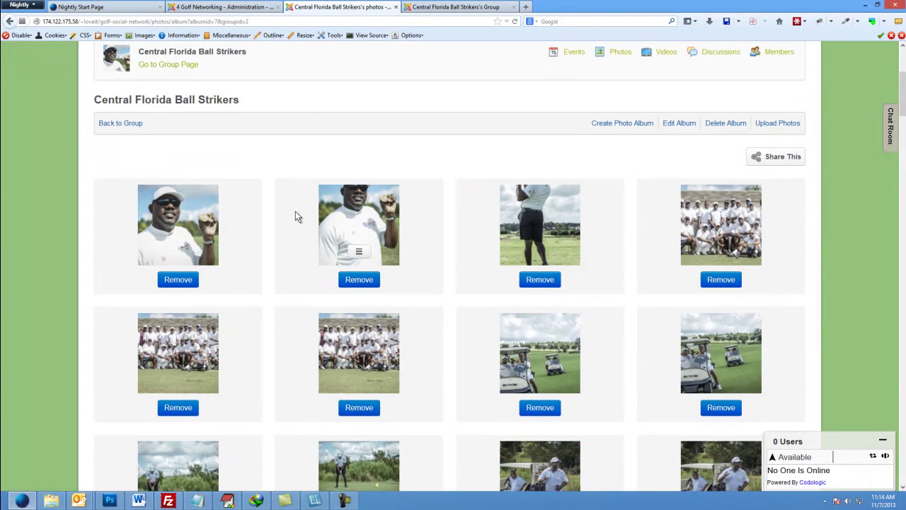
right_click(95, 267)
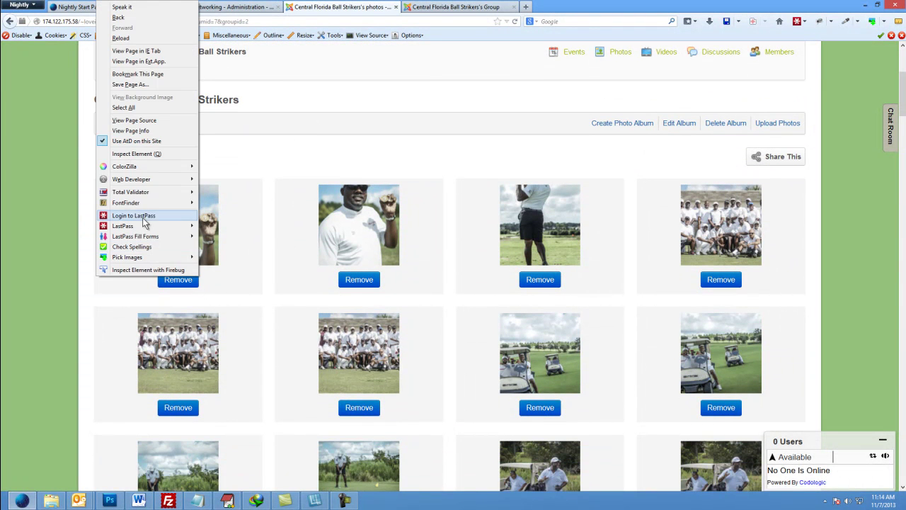
left_click(342, 220)
right_click(344, 220)
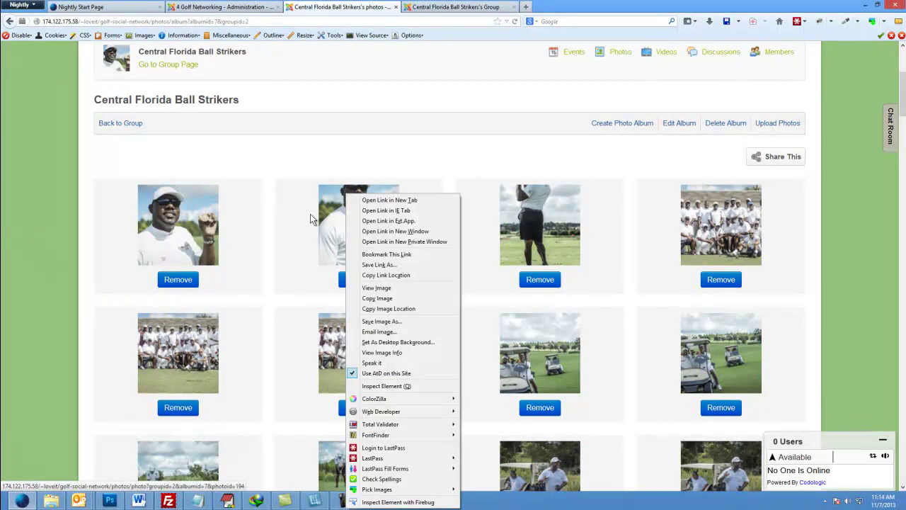
left_click(301, 218)
Open the album photo of five golfers with the man in maroon and examine its full view, caption and comment area.
scroll(312, 241, "down", 3)
scroll(319, 258, "down", 15)
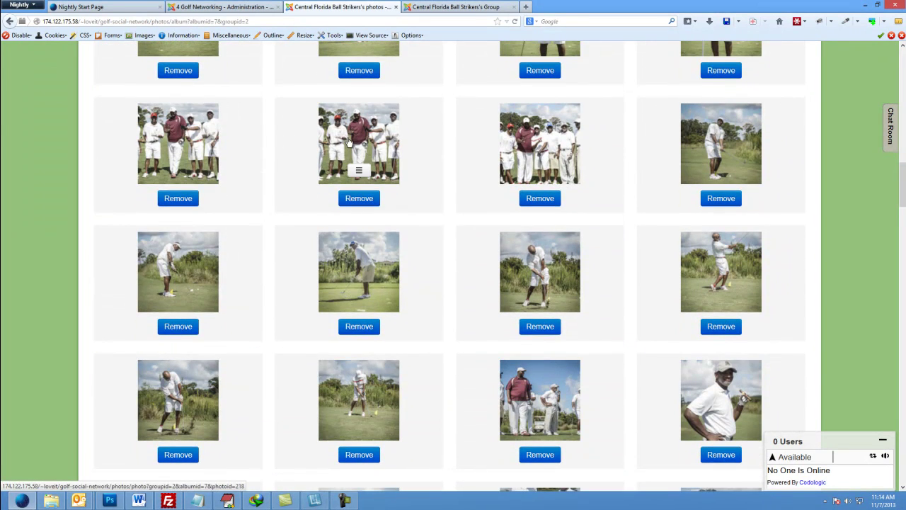
left_click(348, 141)
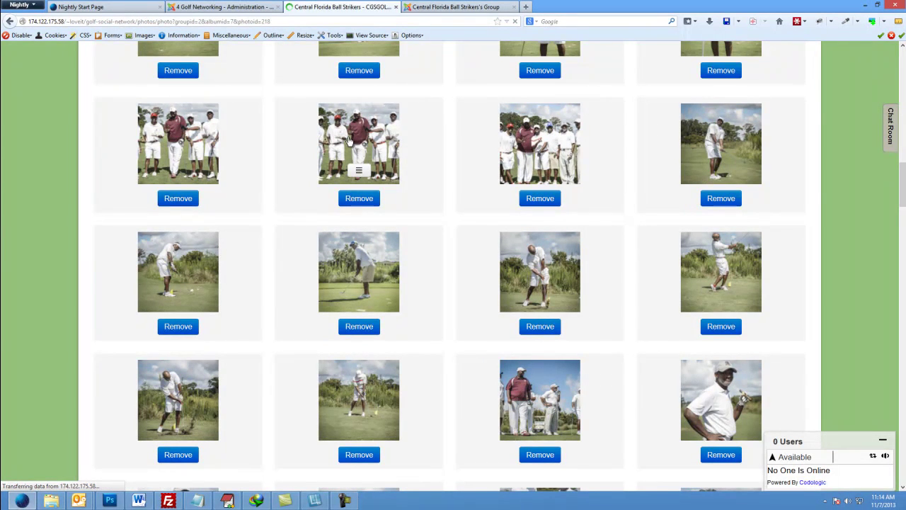
scroll(310, 278, "down", 3)
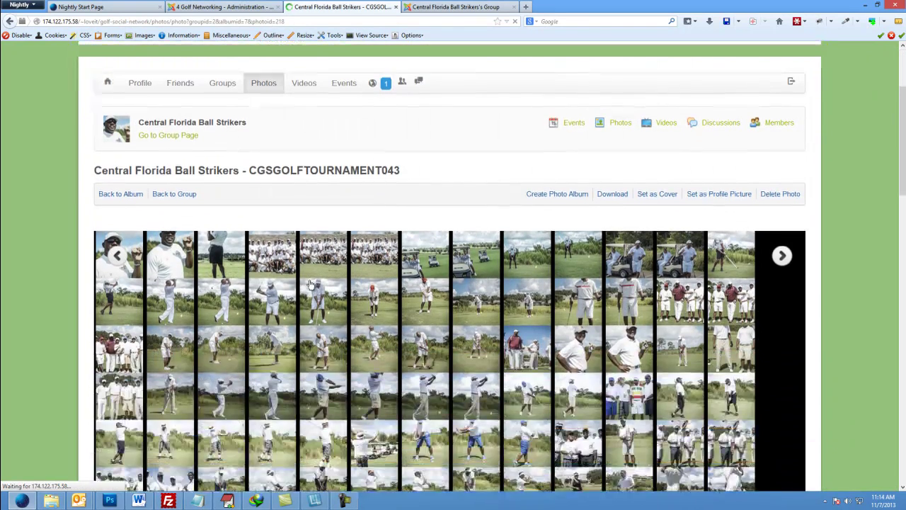
scroll(314, 262, "down", 3)
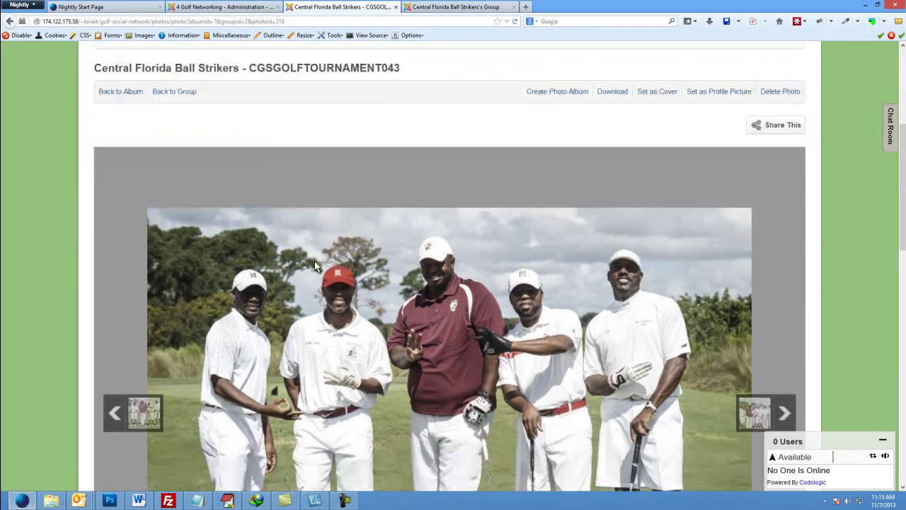
scroll(314, 262, "down", 3)
scroll(315, 264, "down", 5)
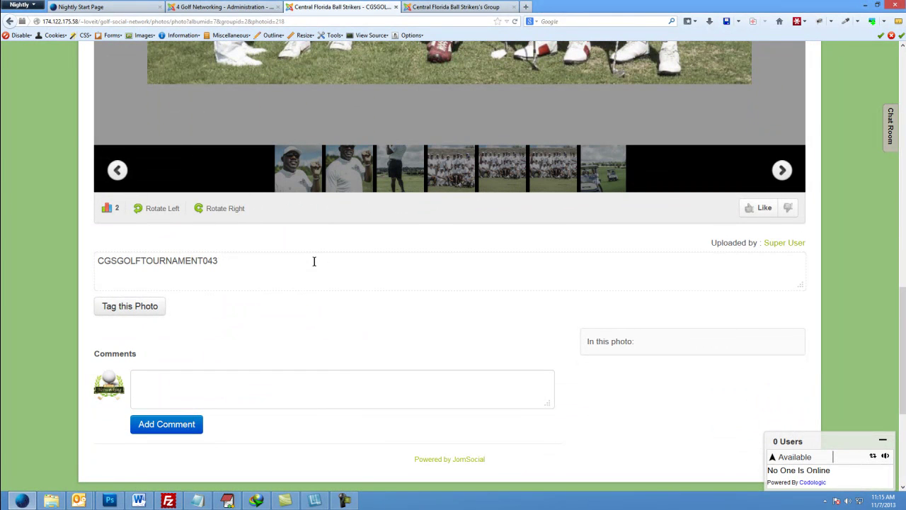
Page forward from the five golfers' picture through the next five photos of the album.
scroll(563, 282, "up", 5)
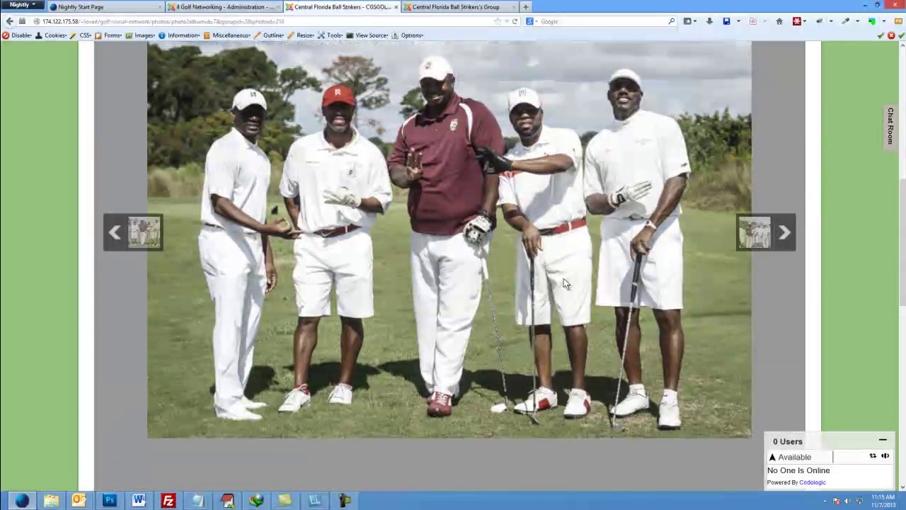
scroll(777, 271, "up", 1)
left_click(785, 303)
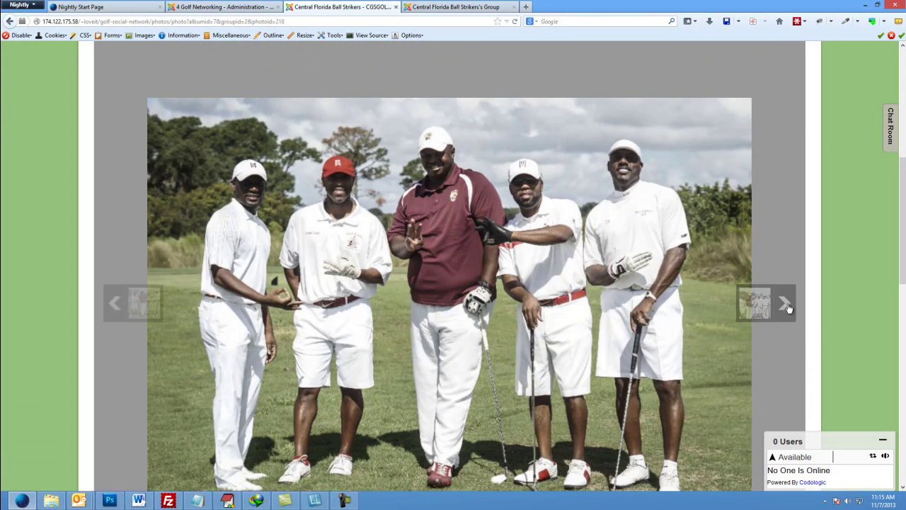
left_click(785, 303)
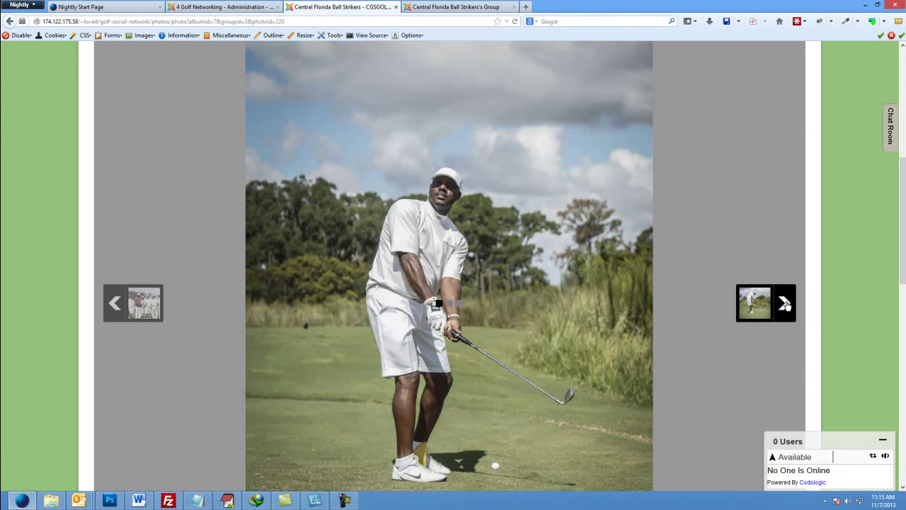
left_click(785, 303)
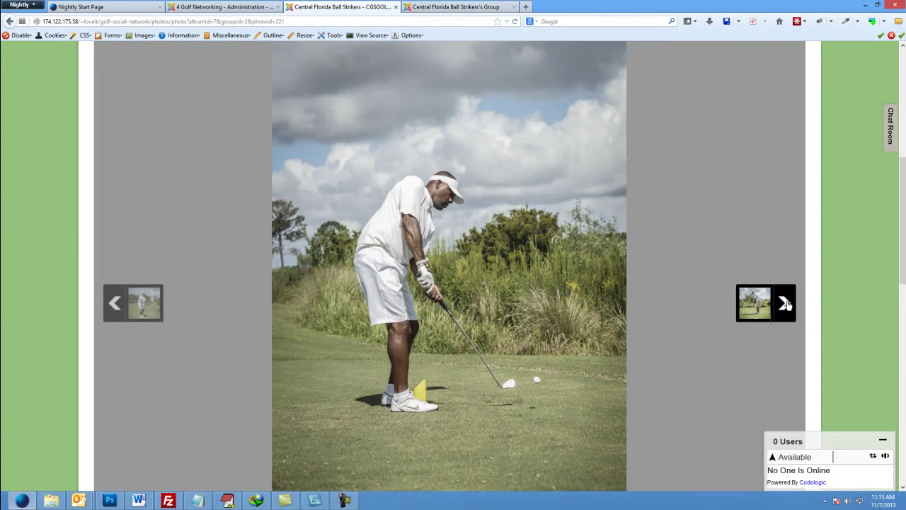
left_click(786, 304)
left_click(785, 305)
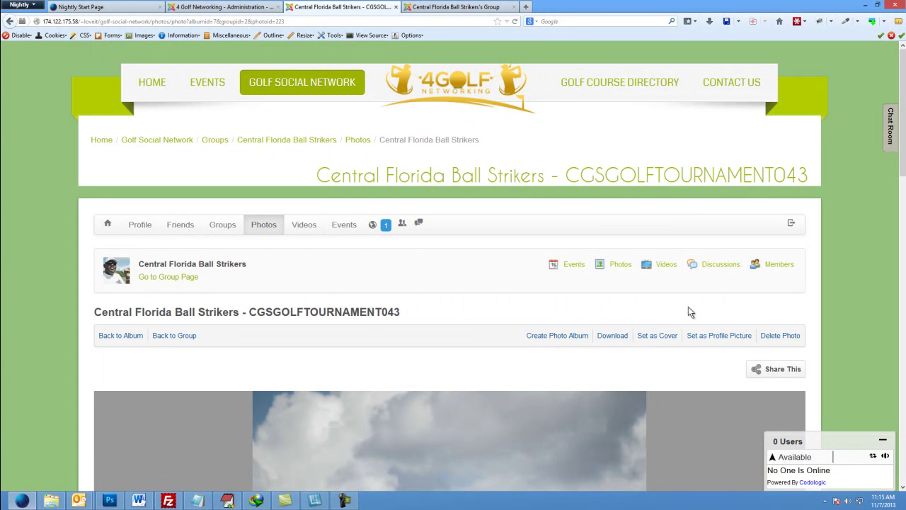
Open the group's photo albums and bring up the edit form of the Central Florida Ball Strikers album.
left_click(623, 264)
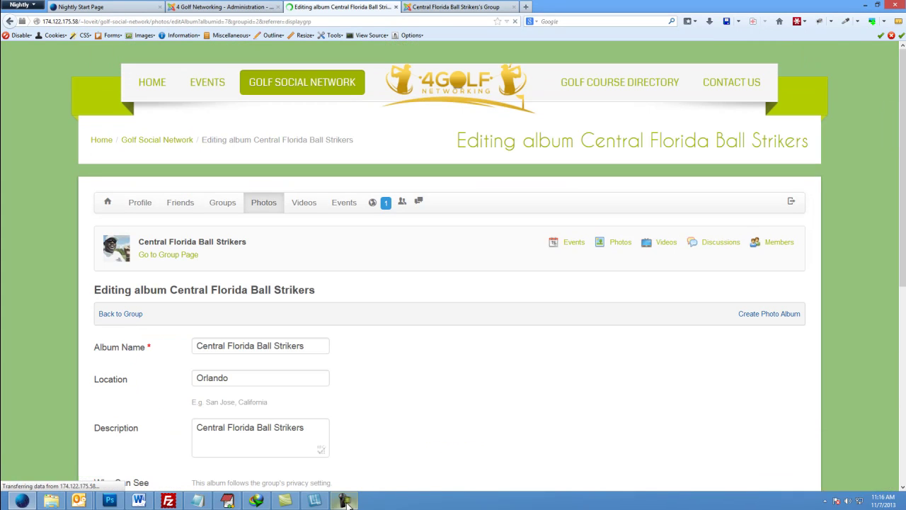
left_click(862, 459)
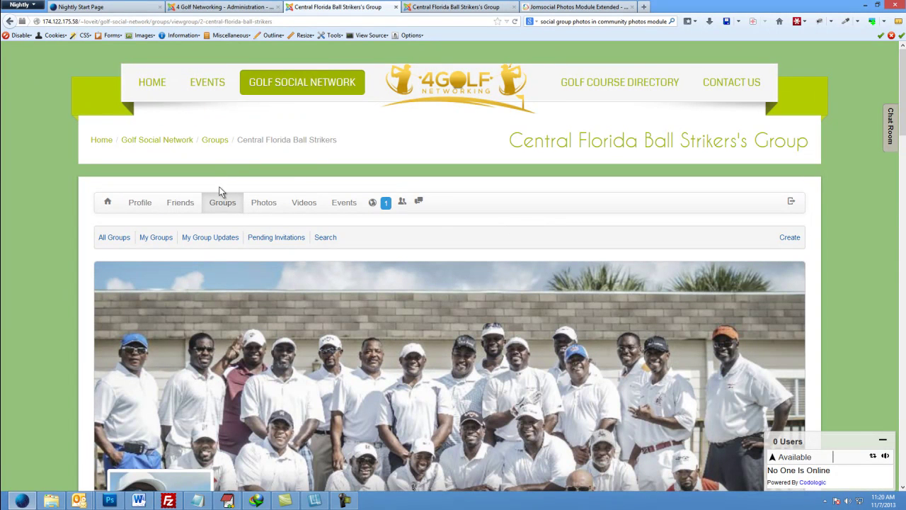
Reopen the Central Florida Ball Strikers group from the My Groups page and review its latest photo-sharing activity.
left_click(229, 204)
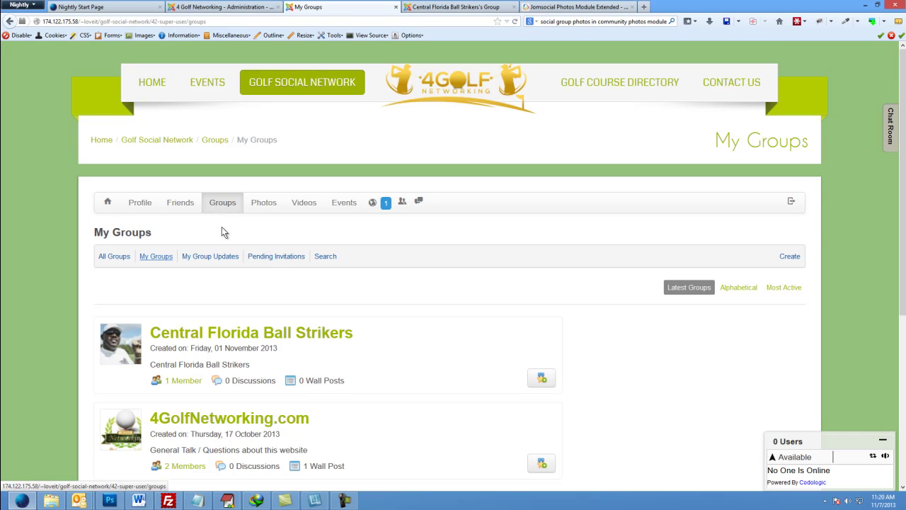
scroll(222, 232, "down", 2)
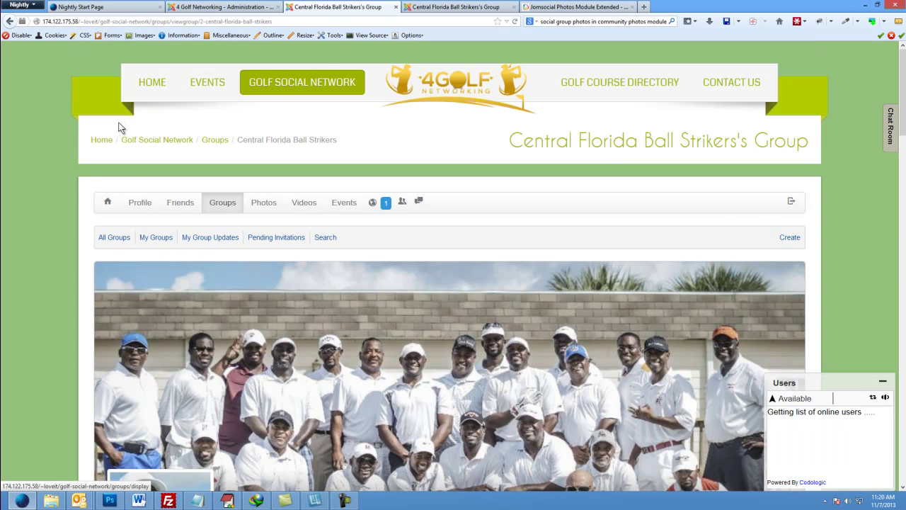
mouse_move(181, 203)
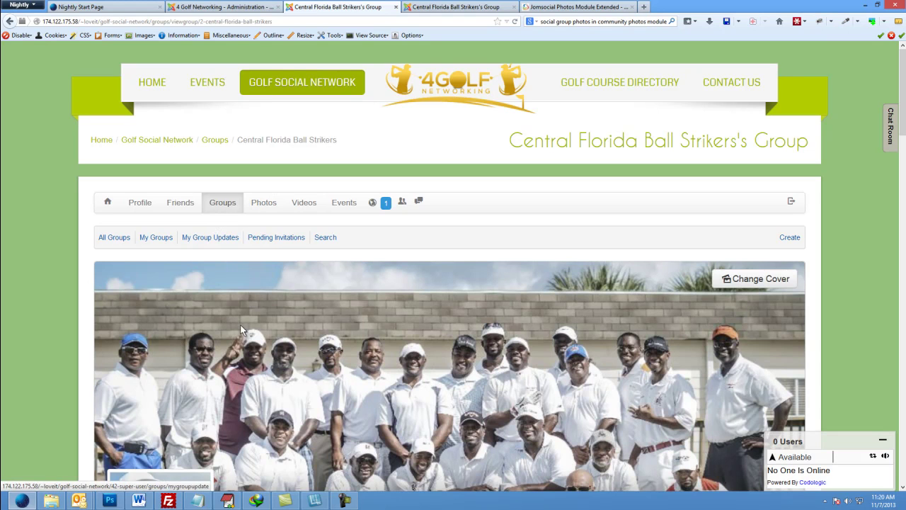
scroll(246, 341, "down", 4)
scroll(245, 348, "down", 3)
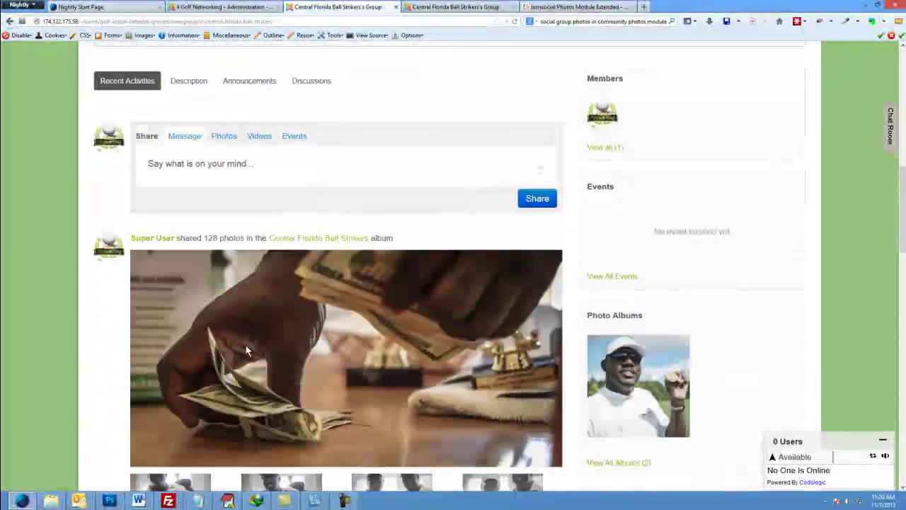
scroll(443, 390, "down", 1)
scroll(443, 390, "up", 1)
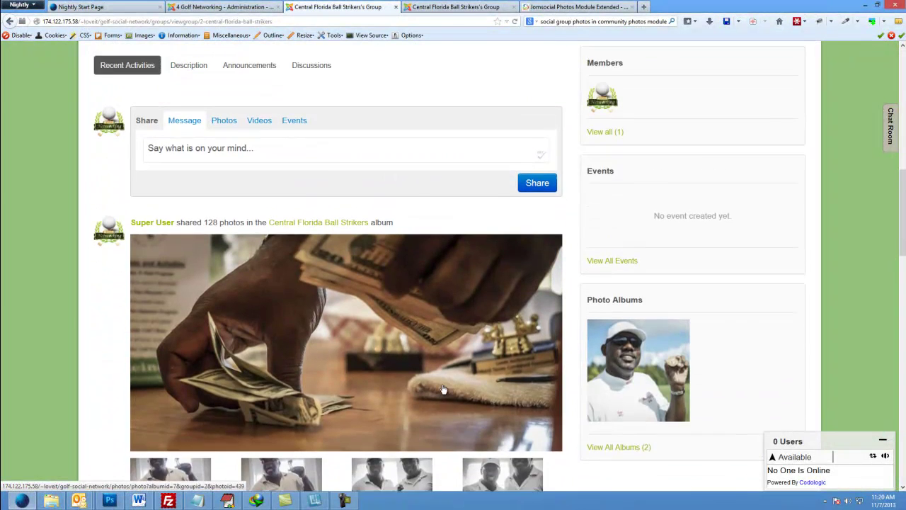
Open the full list of the group's photo albums from its activity page and review the album shown there.
scroll(443, 390, "down", 3)
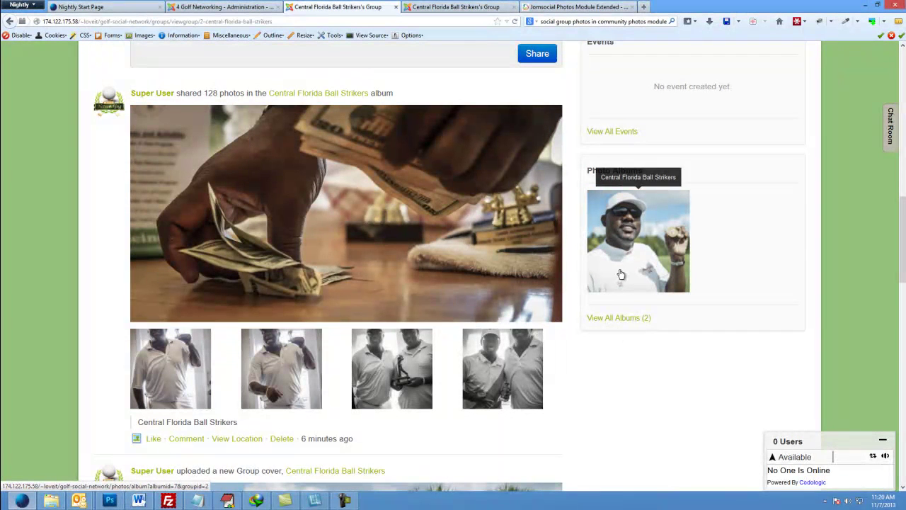
left_click(614, 319)
scroll(621, 354, "down", 2)
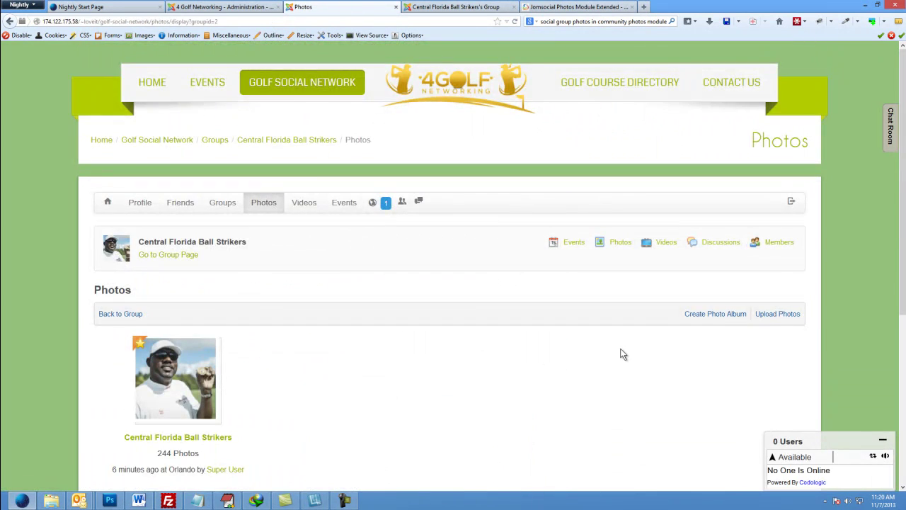
scroll(378, 330, "down", 3)
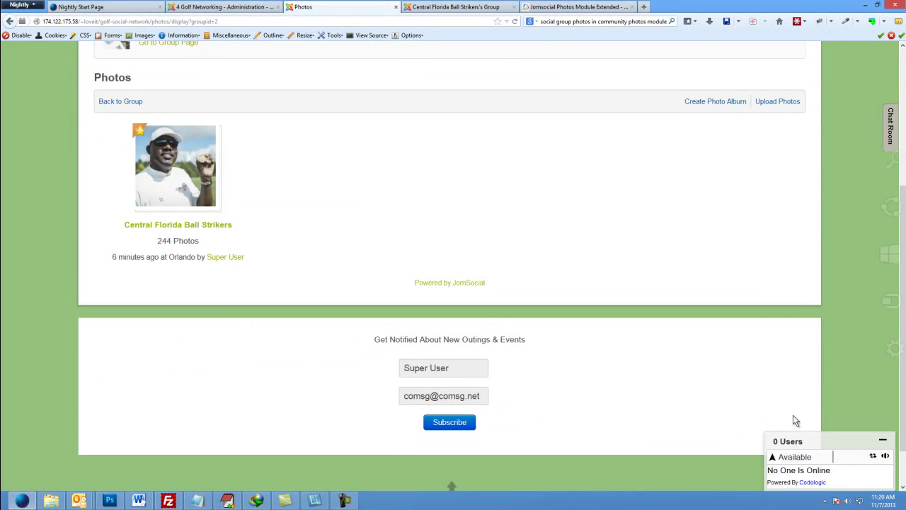
left_click(345, 502)
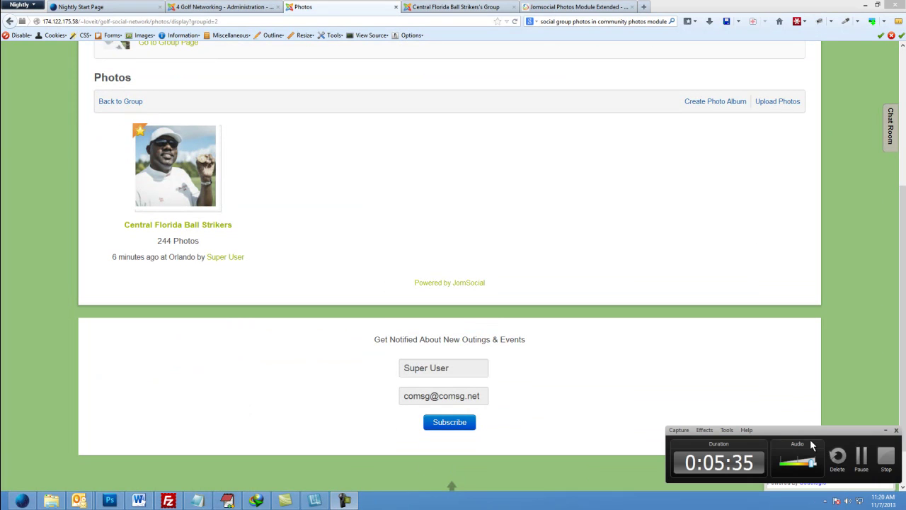
left_click(862, 459)
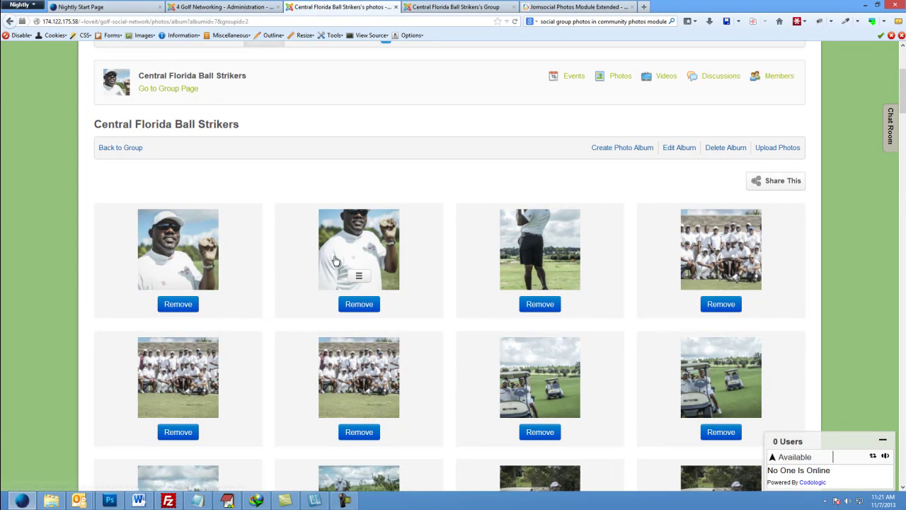
Examine the Central Florida Ball Strikers album page as group owner, including its album management options and photo thumbnails.
scroll(328, 281, "up", 3)
scroll(330, 283, "down", 4)
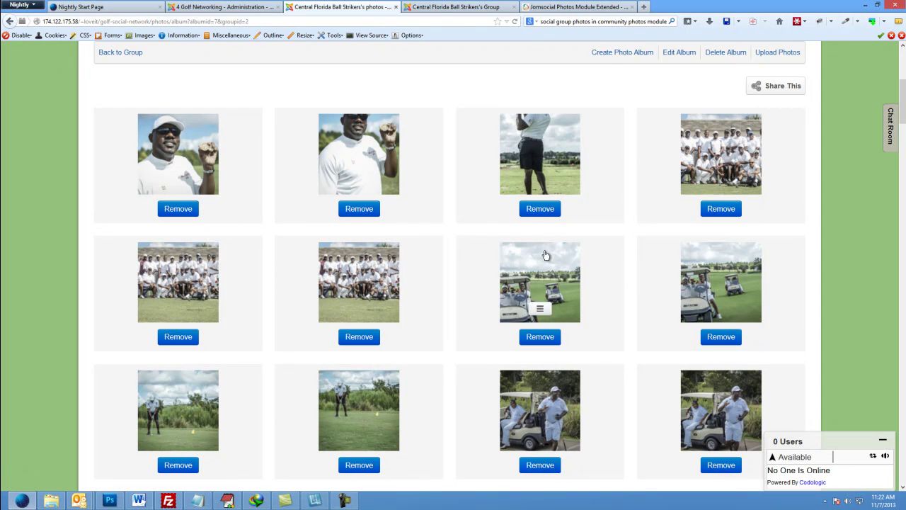
scroll(487, 333, "up", 4)
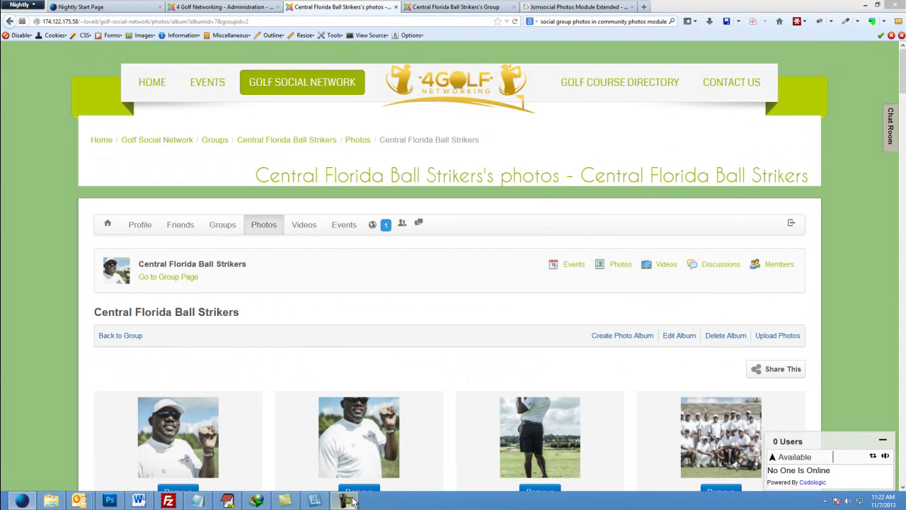
left_click(836, 501)
left_click(859, 459)
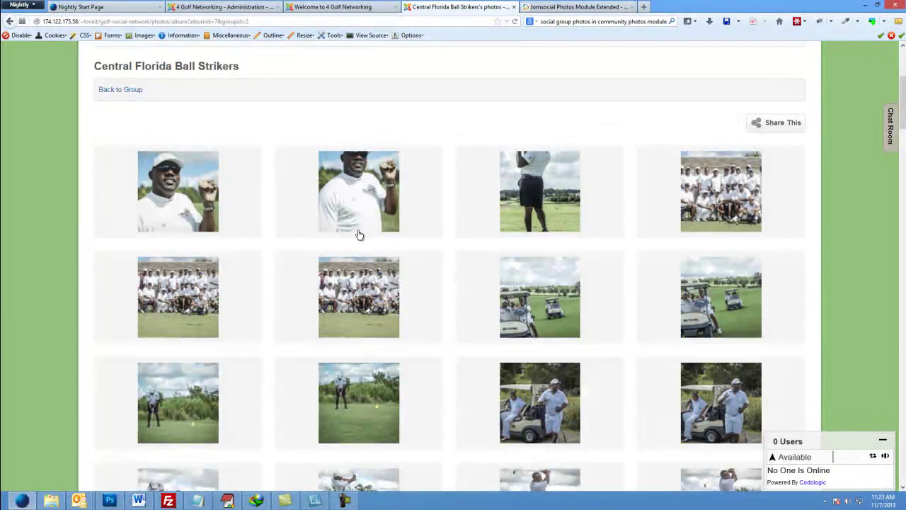
Browse the Central Florida Ball Strikers album as a logged-out visitor, from the first thumbnails down to the description and comments.
scroll(230, 200, "down", 2)
scroll(230, 200, "down", 6)
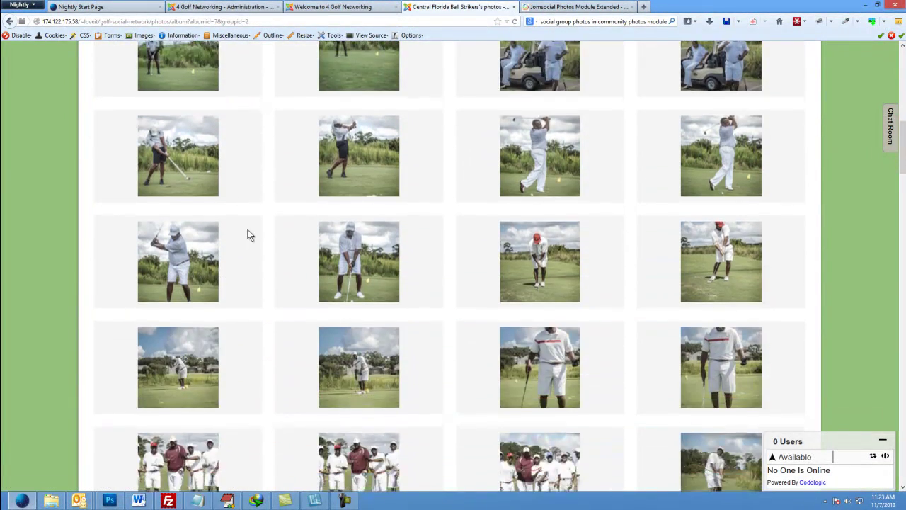
scroll(254, 267, "down", 10)
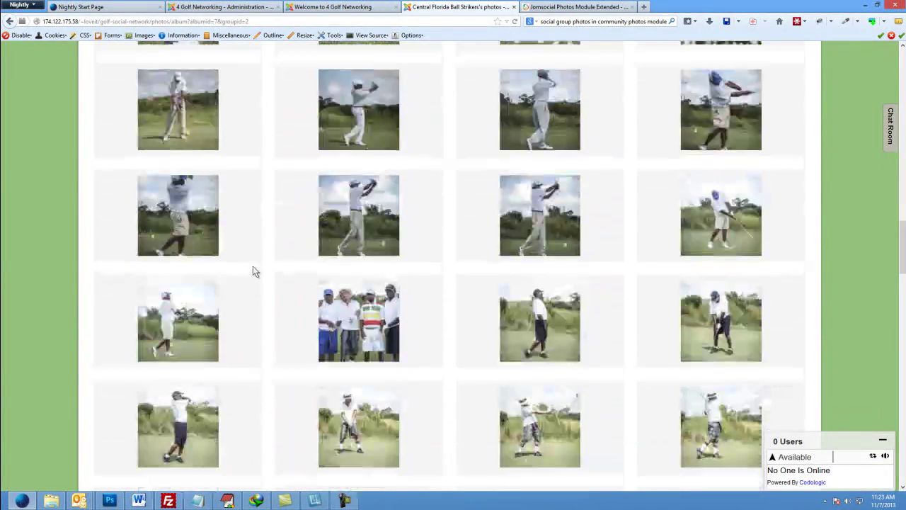
scroll(252, 269, "down", 12)
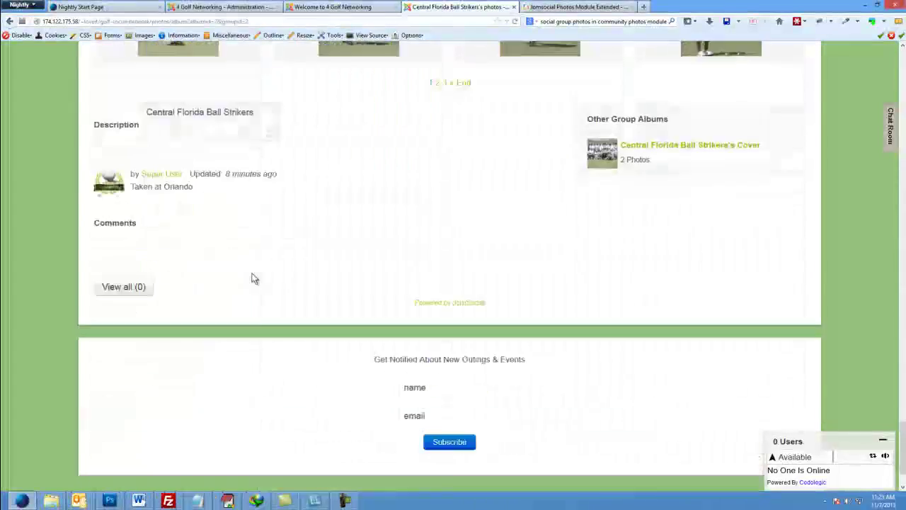
scroll(255, 278, "up", 5)
scroll(253, 278, "up", 20)
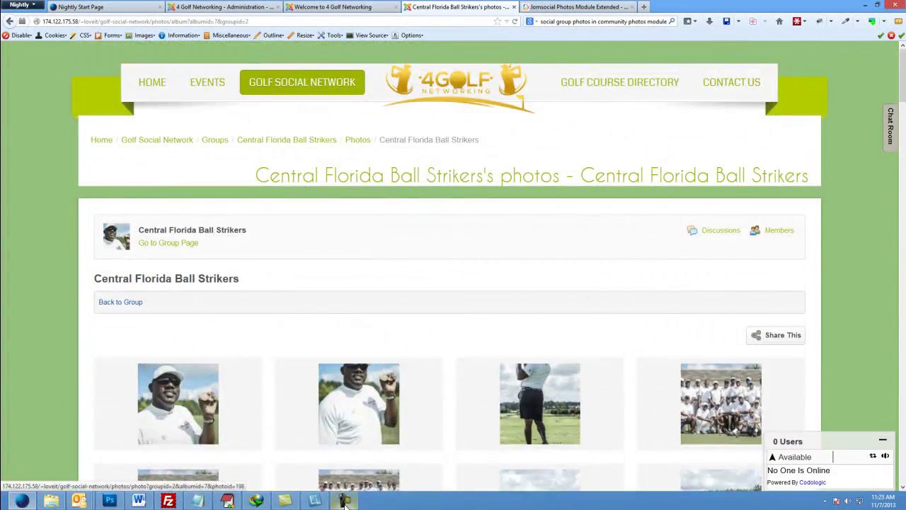
left_click(344, 501)
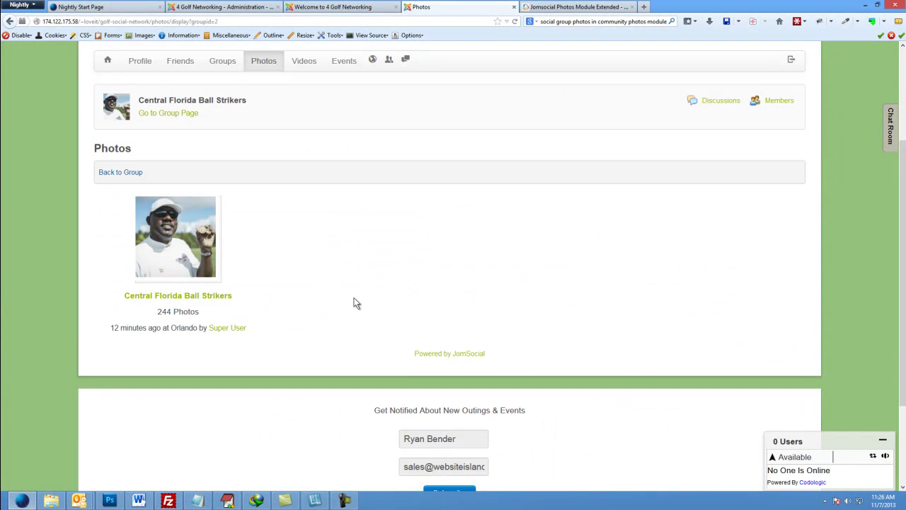
As a logged-in non-member, open the Central Florida Ball Strikers album from the group's photos page and check the available options.
scroll(355, 303, "up", 2)
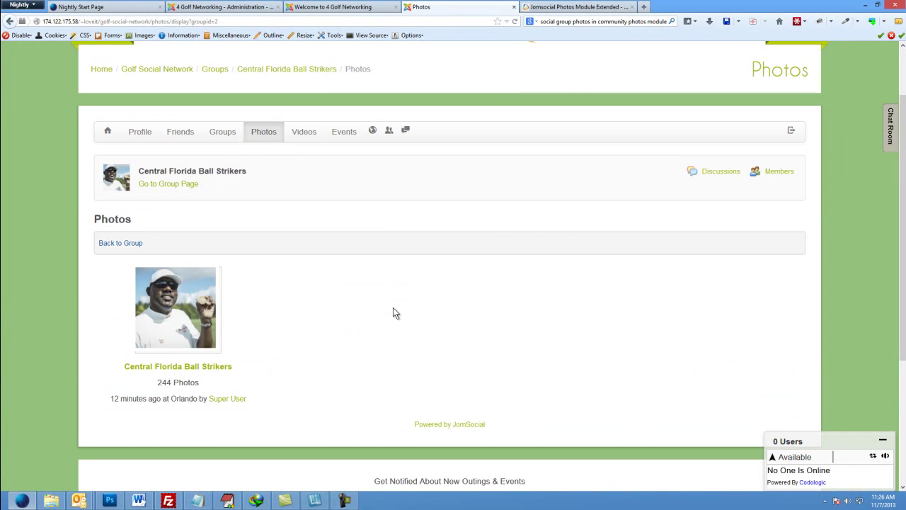
scroll(394, 313, "up", 2)
scroll(399, 317, "down", 1)
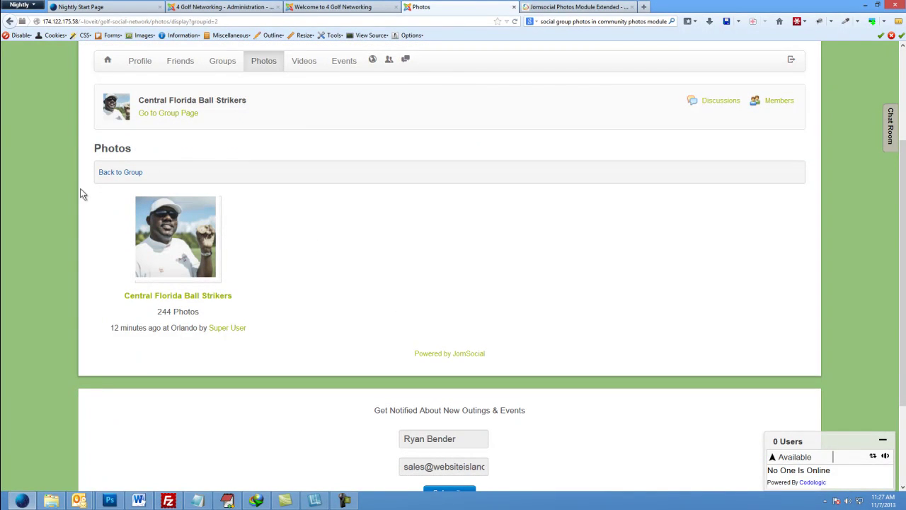
left_click(179, 296)
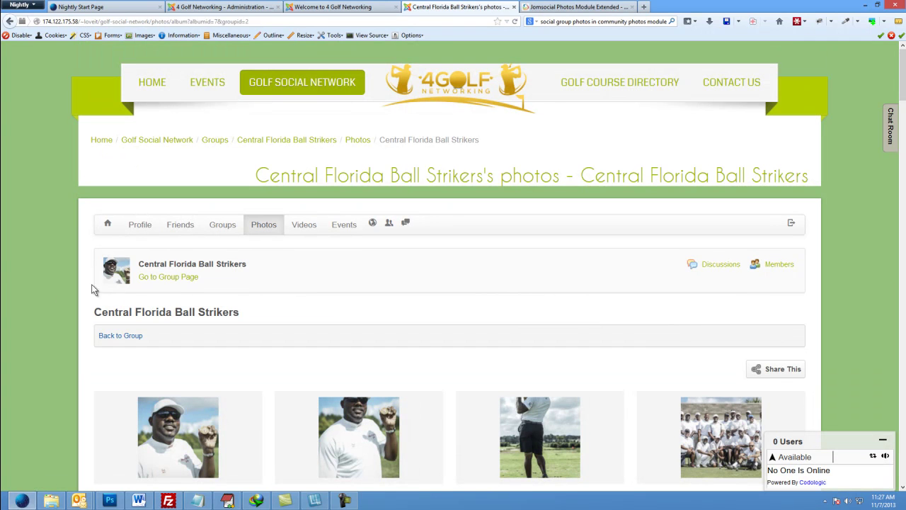
scroll(209, 296, "down", 3)
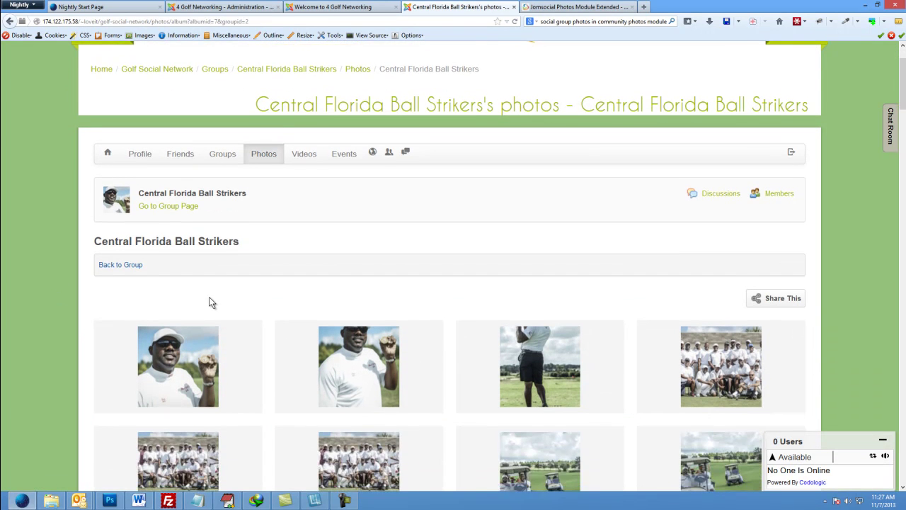
scroll(208, 296, "up", 3)
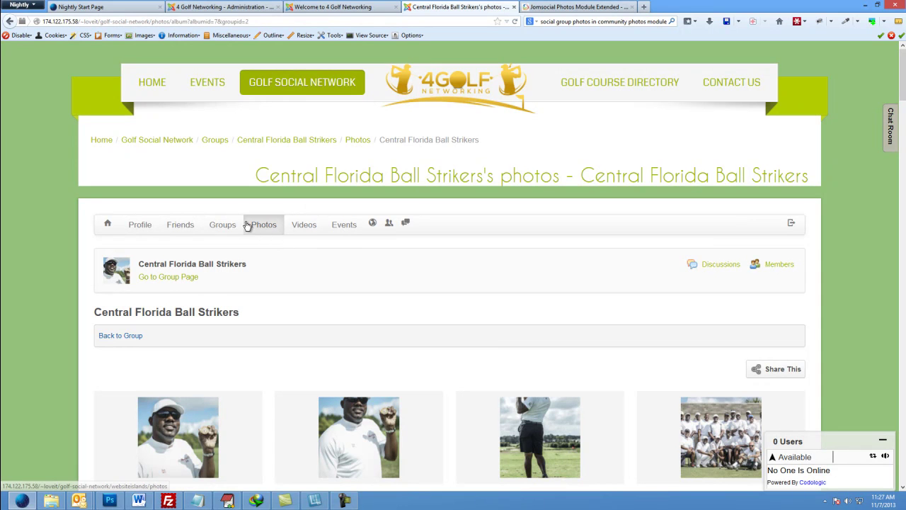
Go to the Central Florida Ball Strikers group page and join the group.
left_click(169, 277)
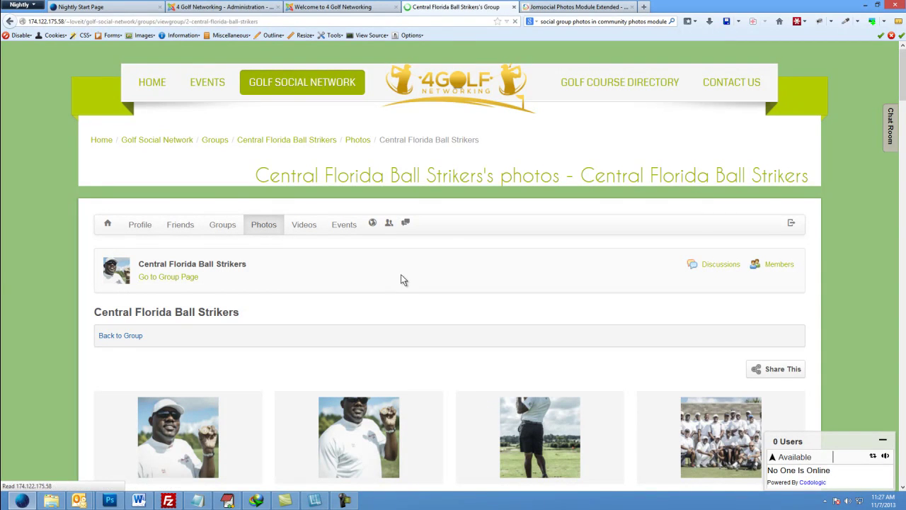
scroll(633, 305, "down", 5)
scroll(638, 294, "down", 1)
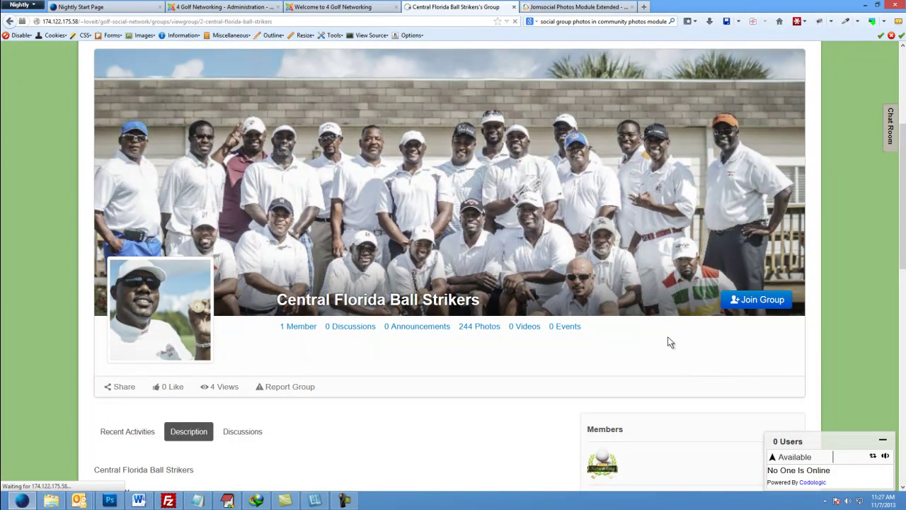
scroll(660, 286, "down", 2)
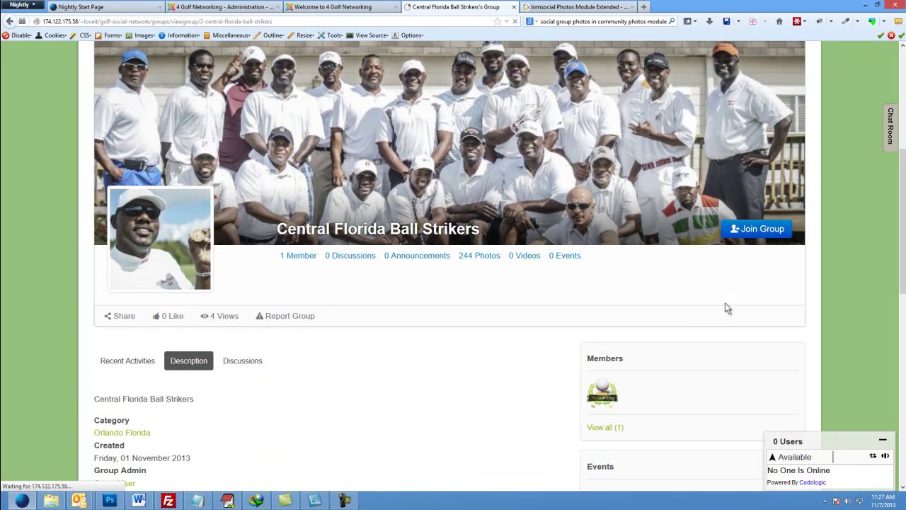
left_click(730, 233)
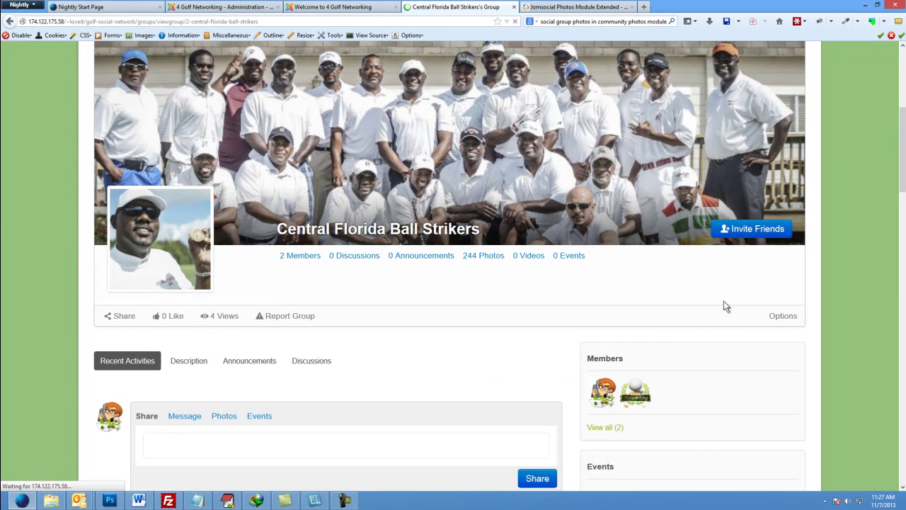
Check the group's member options and look through its recent activities.
left_click(793, 318)
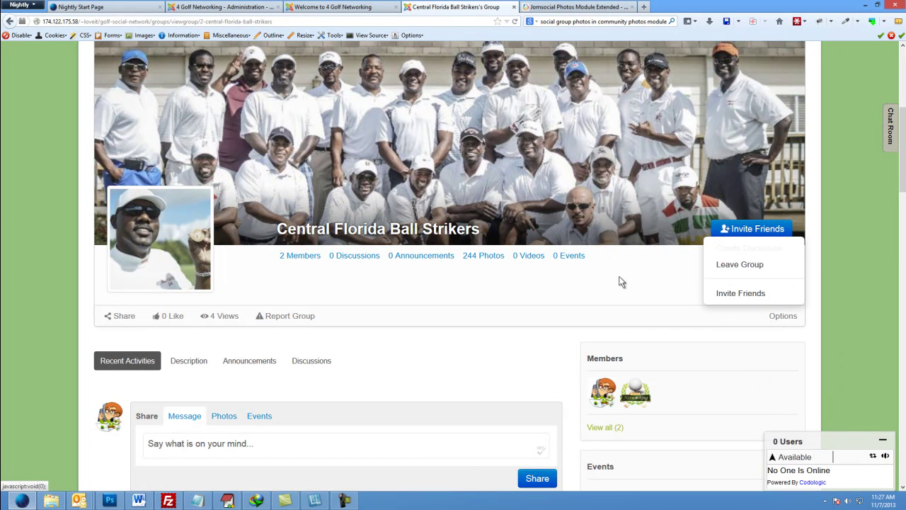
left_click(417, 326)
scroll(417, 327, "down", 4)
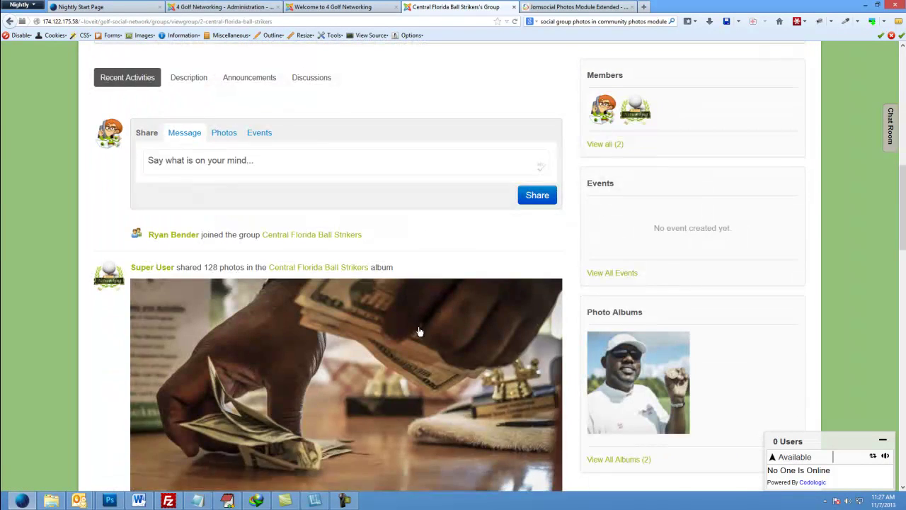
scroll(420, 331, "up", 1)
scroll(496, 333, "down", 4)
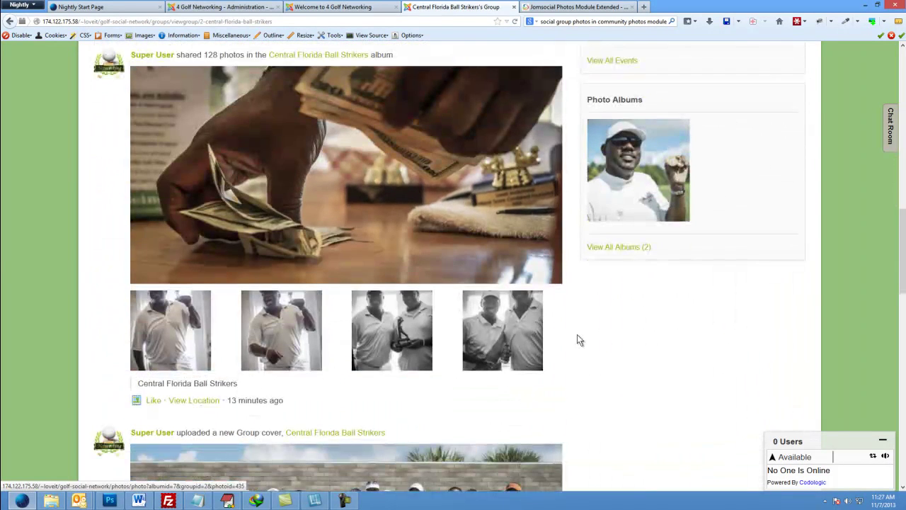
Open the Central Florida Ball Strikers album as a group member from the list of all group albums.
left_click(601, 249)
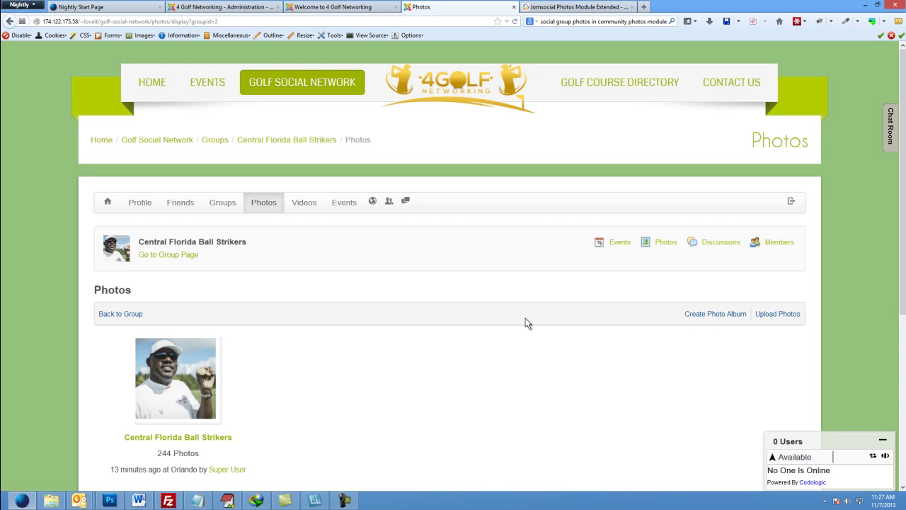
scroll(199, 400, "down", 2)
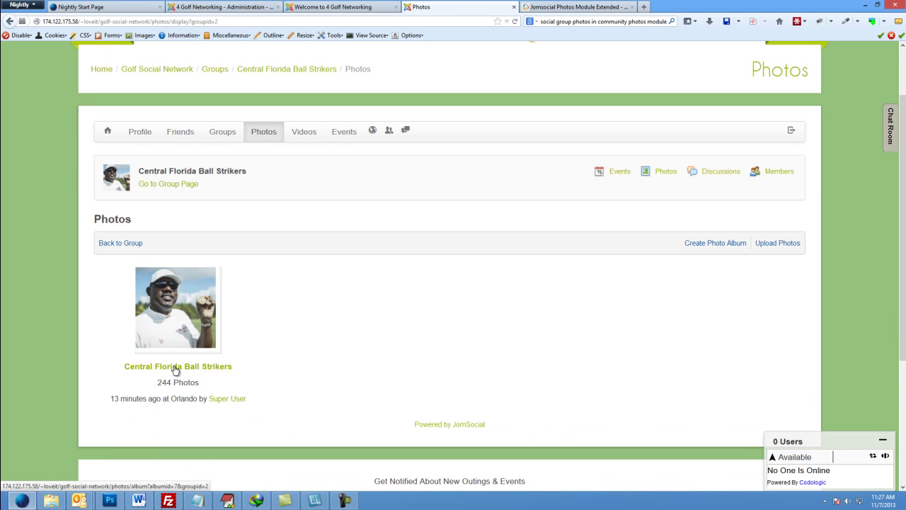
left_click(162, 368)
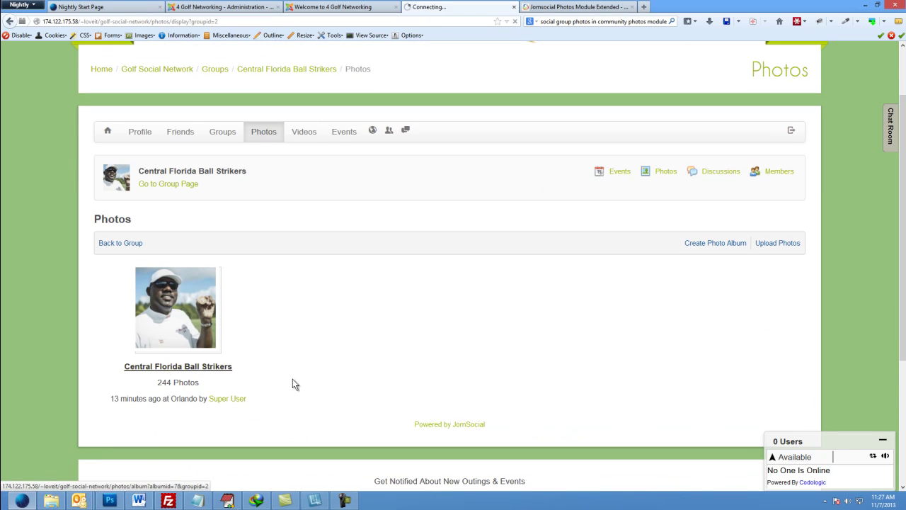
left_click(344, 501)
left_click(842, 464)
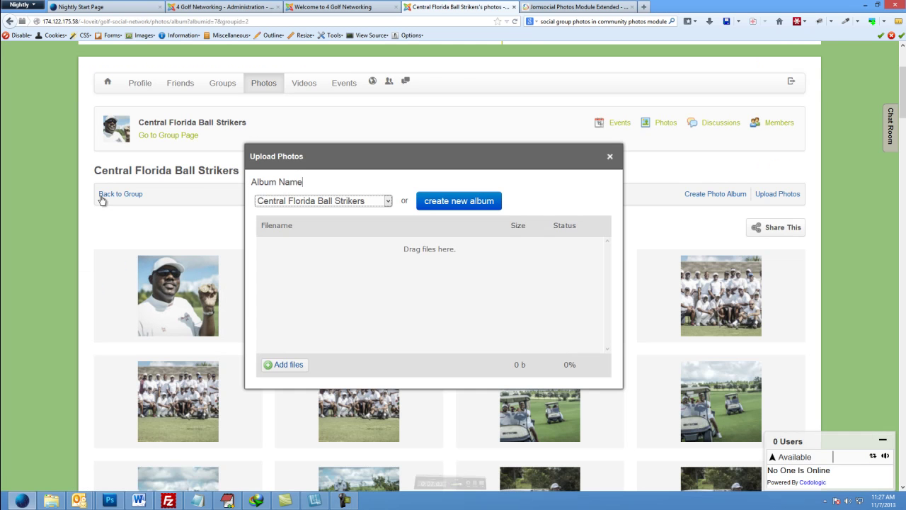
Check the album choices for uploading photos and close the upload dialog without adding files.
left_click(314, 203)
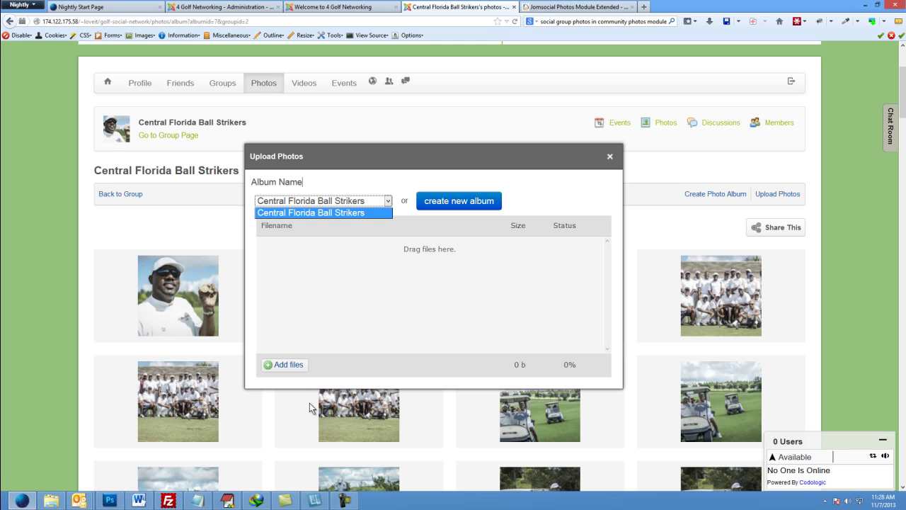
left_click(340, 318)
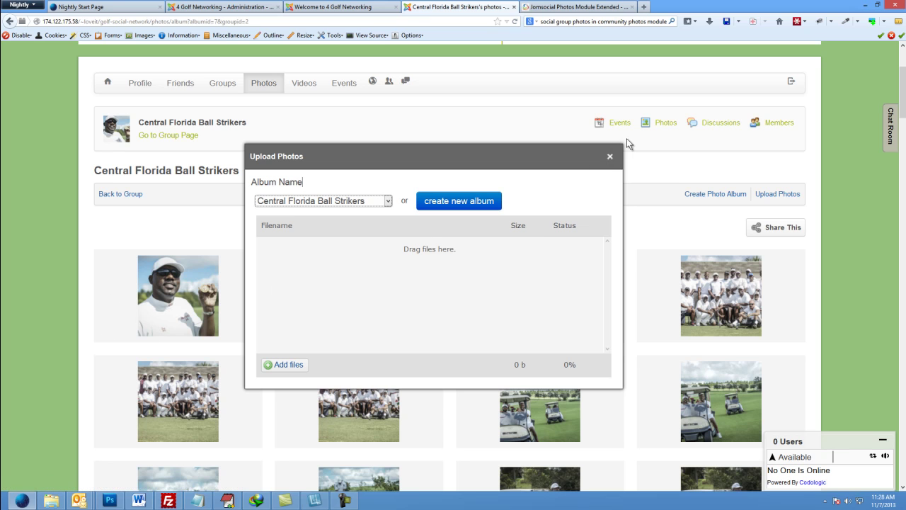
left_click(609, 155)
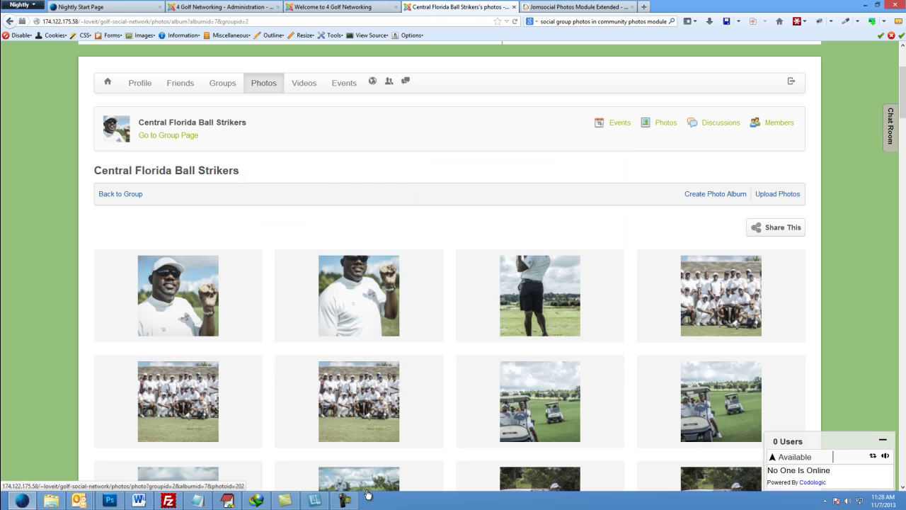
left_click(348, 501)
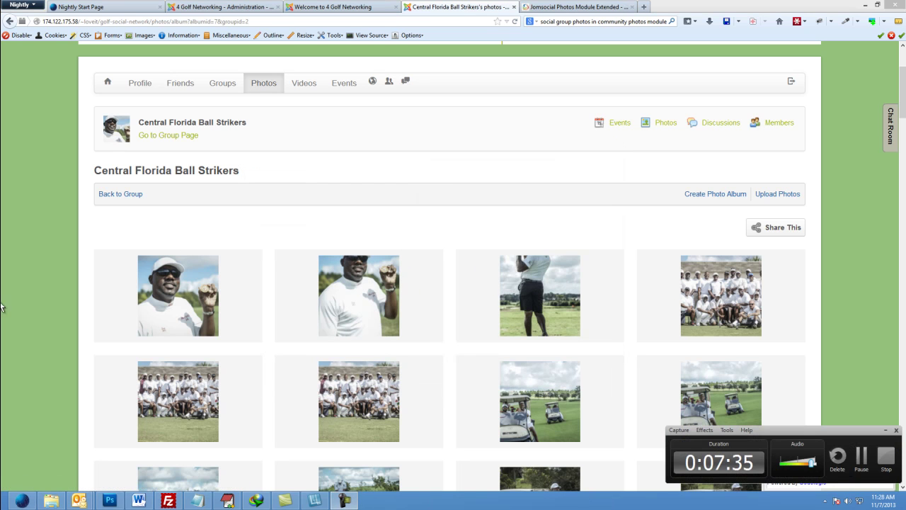